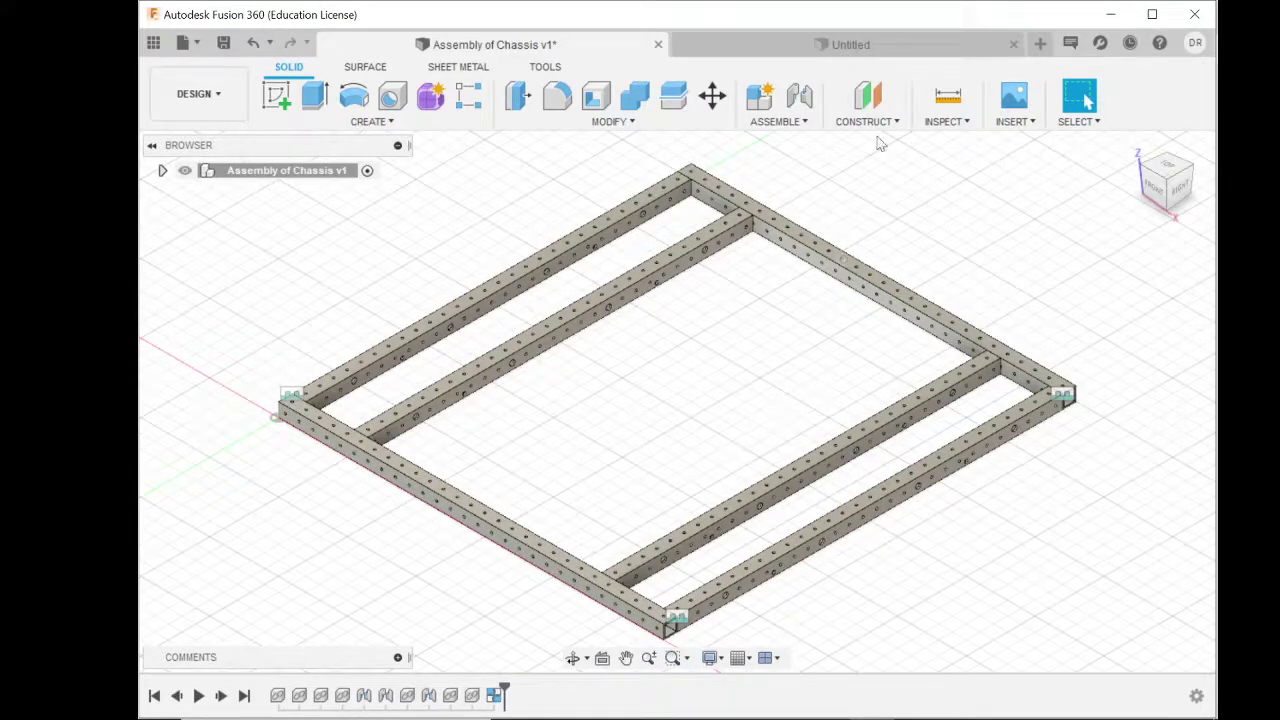
Step: Save the empty untitled design as Chassis Assembly in the Infinite Recharge > Chassis folder
left_click(889, 44)
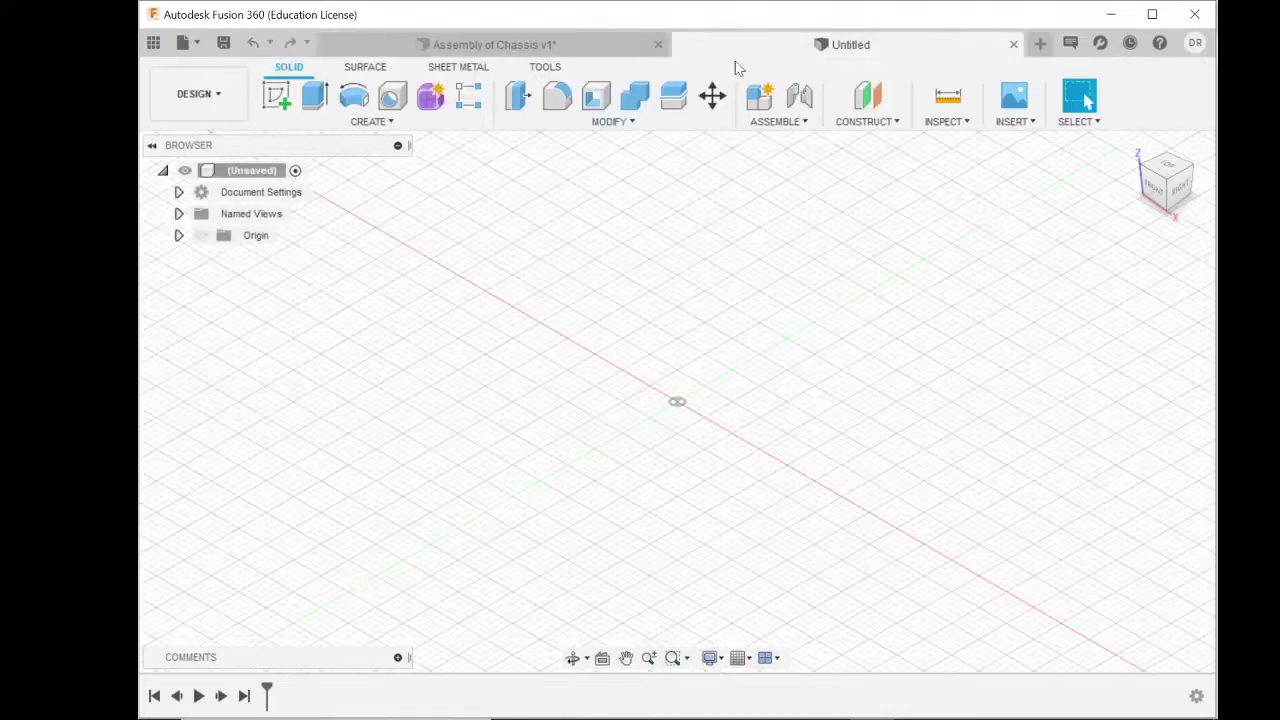
left_click(222, 46)
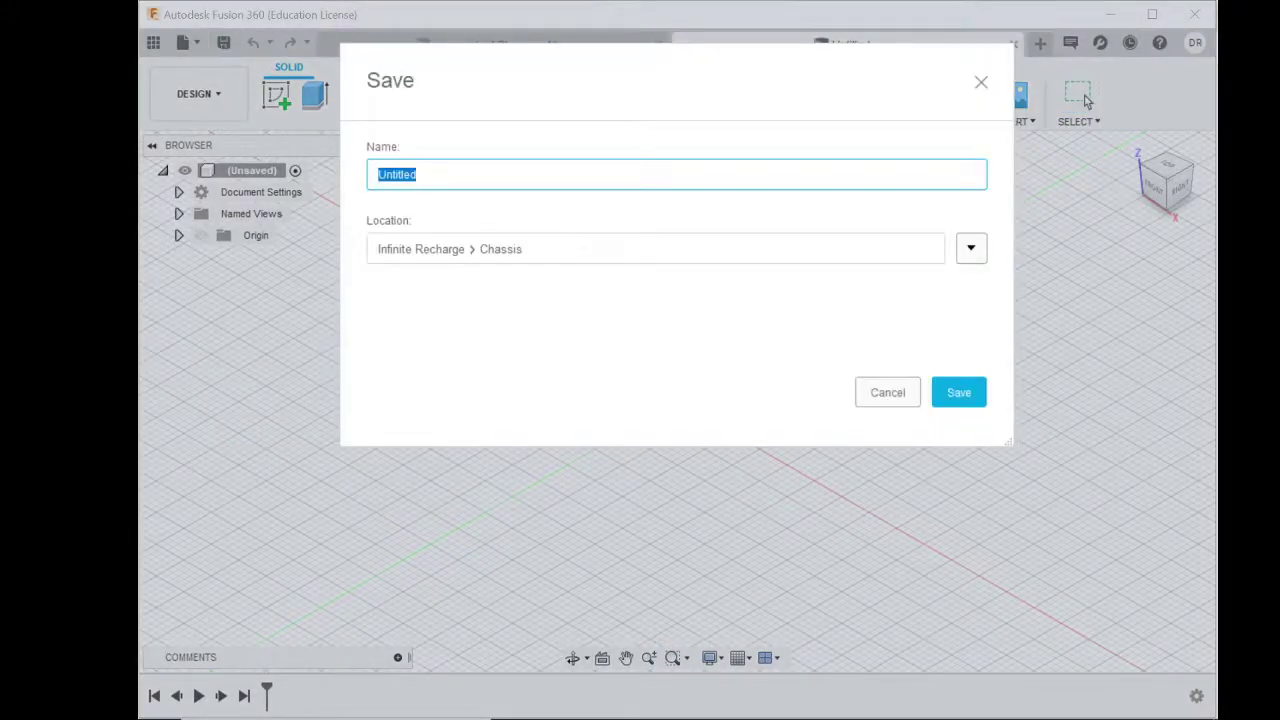
left_click_drag(450, 175, 344, 181)
key("ctrl+a")
type("Chassis Assembly")
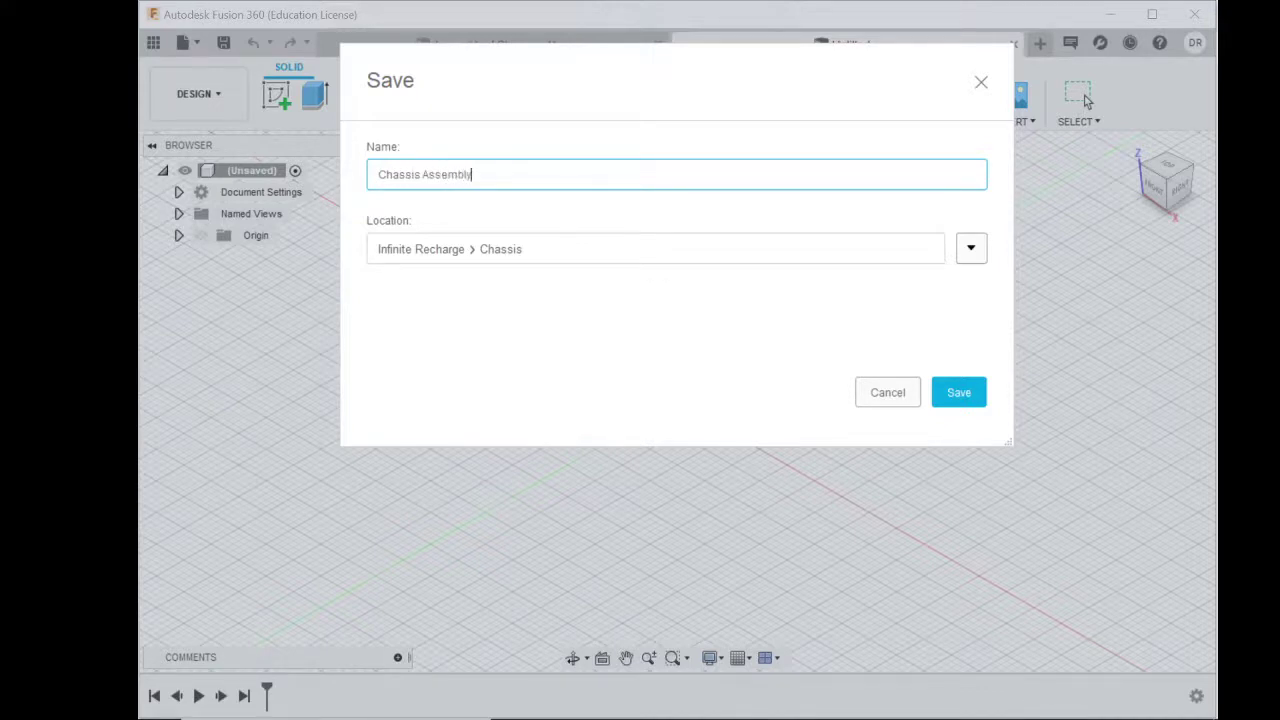
key("Return")
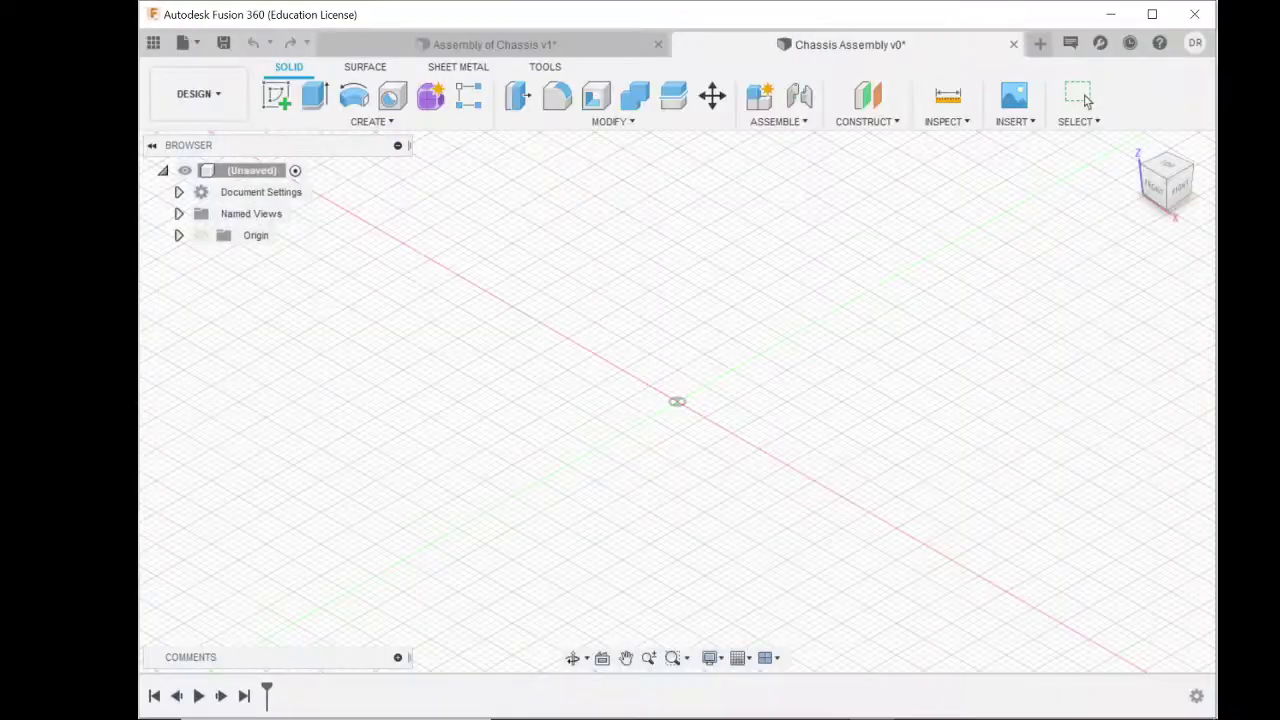
Step: Insert the 28in Versaframe from the Chassis folder into the assembly at its default position
left_click(153, 42)
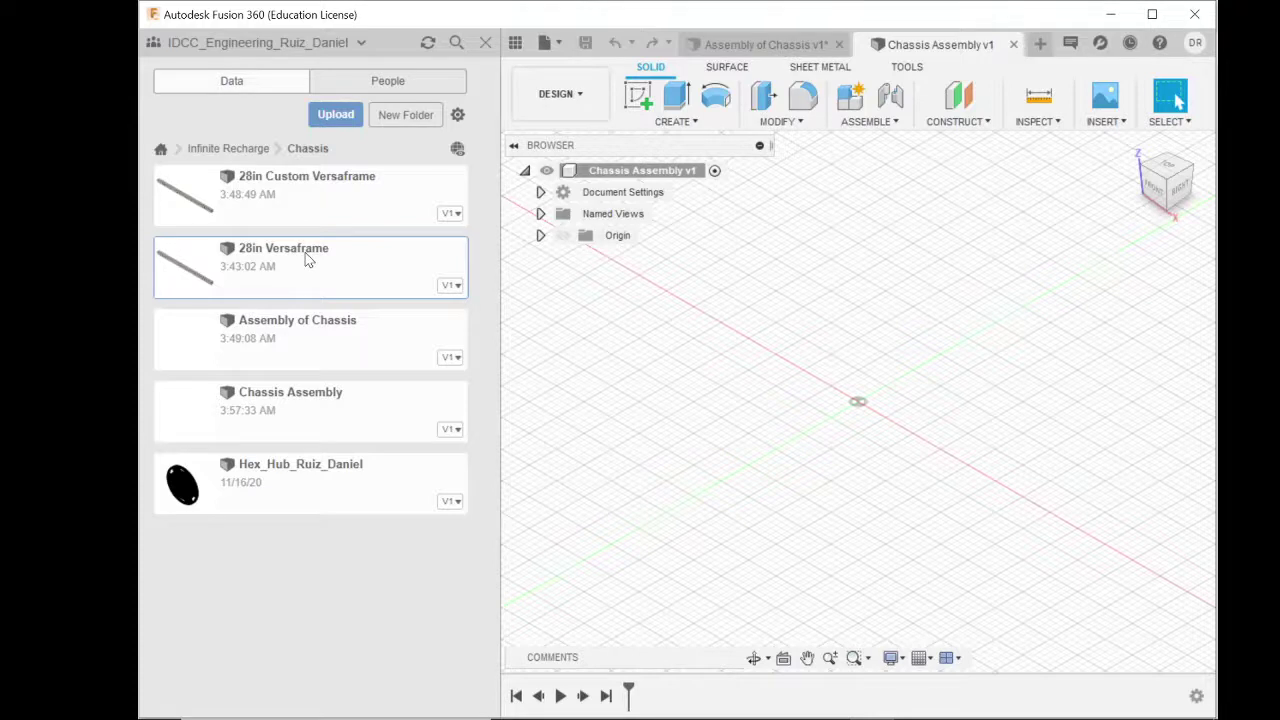
left_click_drag(308, 259, 783, 346)
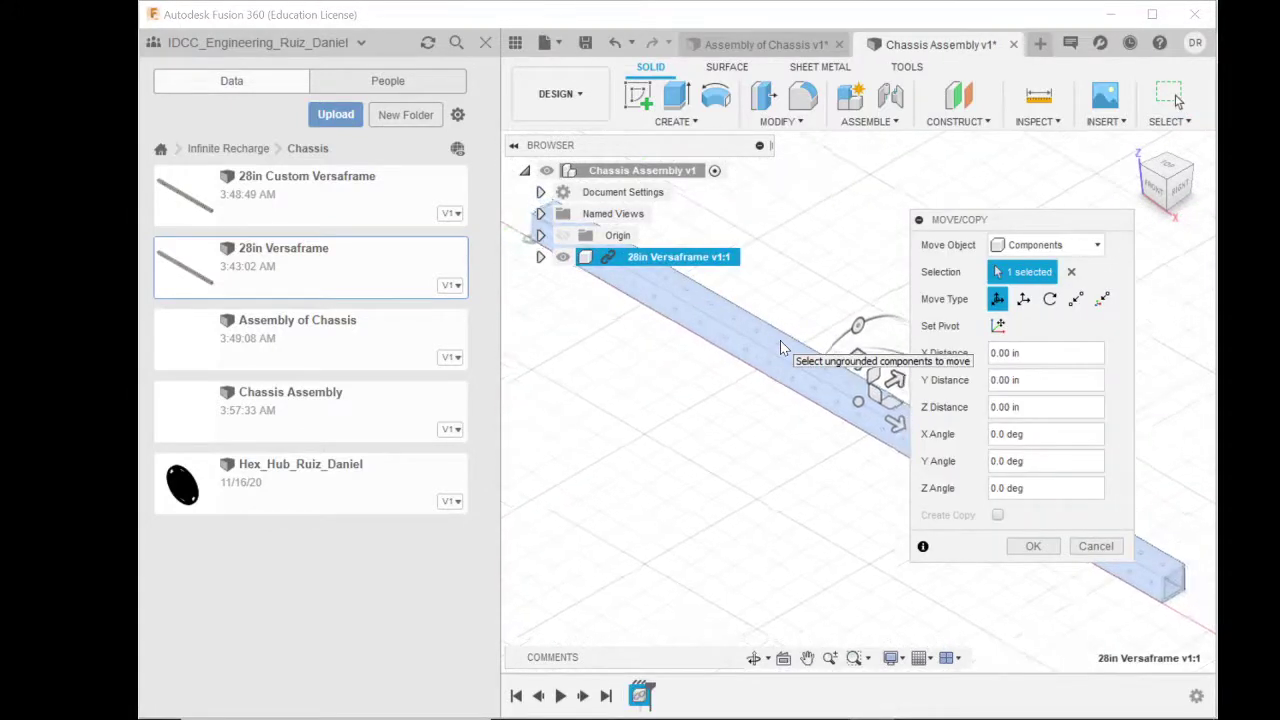
scroll(781, 347, "down", 3)
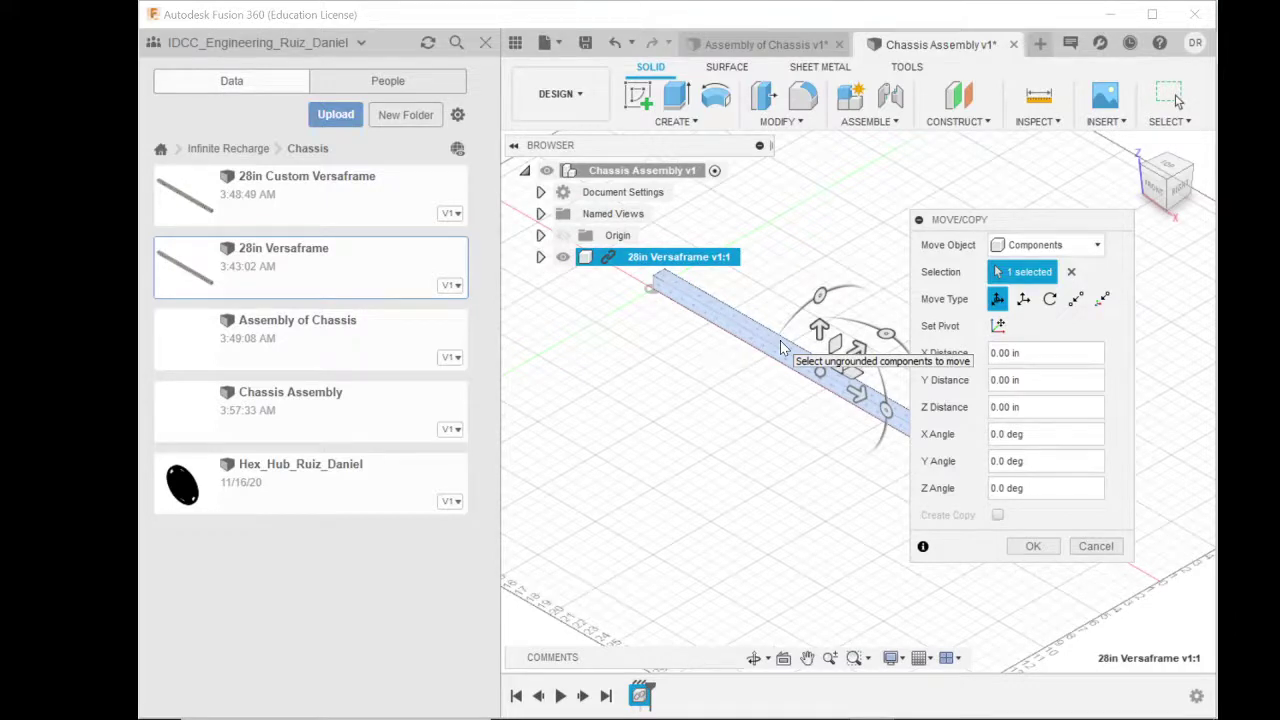
key("Escape")
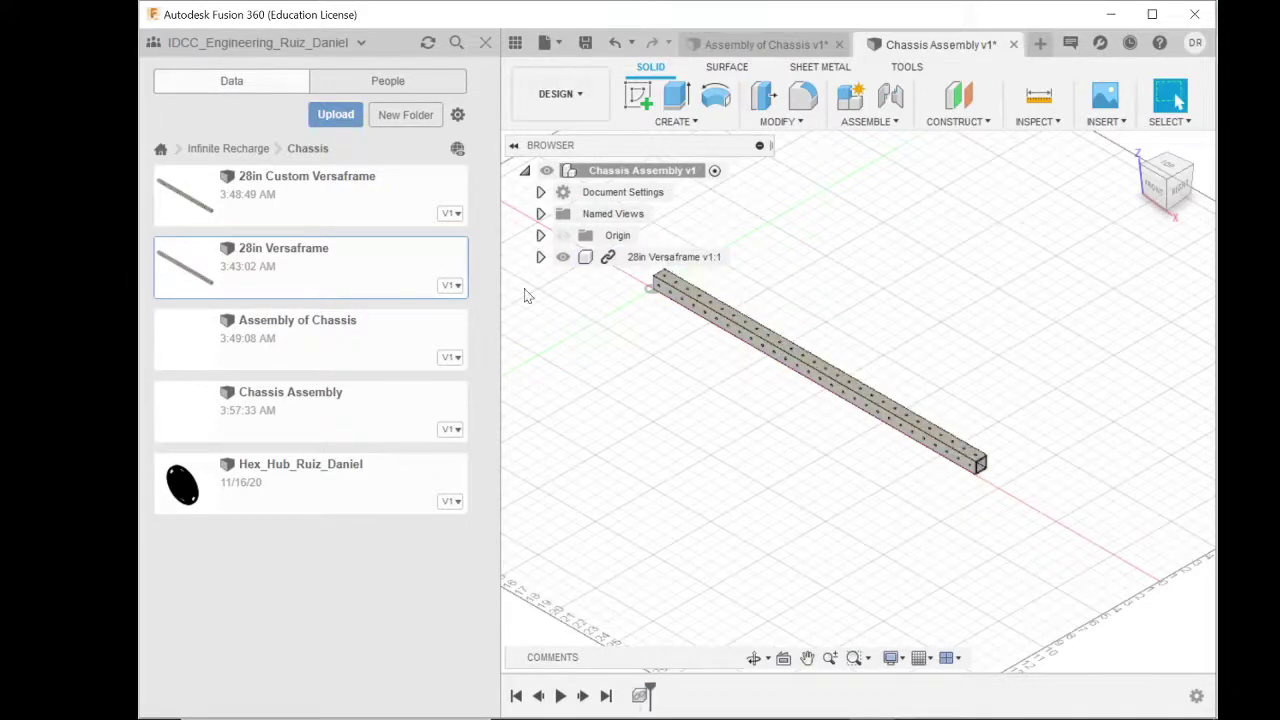
Step: Insert the 28in Custom Versaframe into the assembly and rotate it -90 degrees about the Z axis
left_click_drag(361, 220, 726, 340)
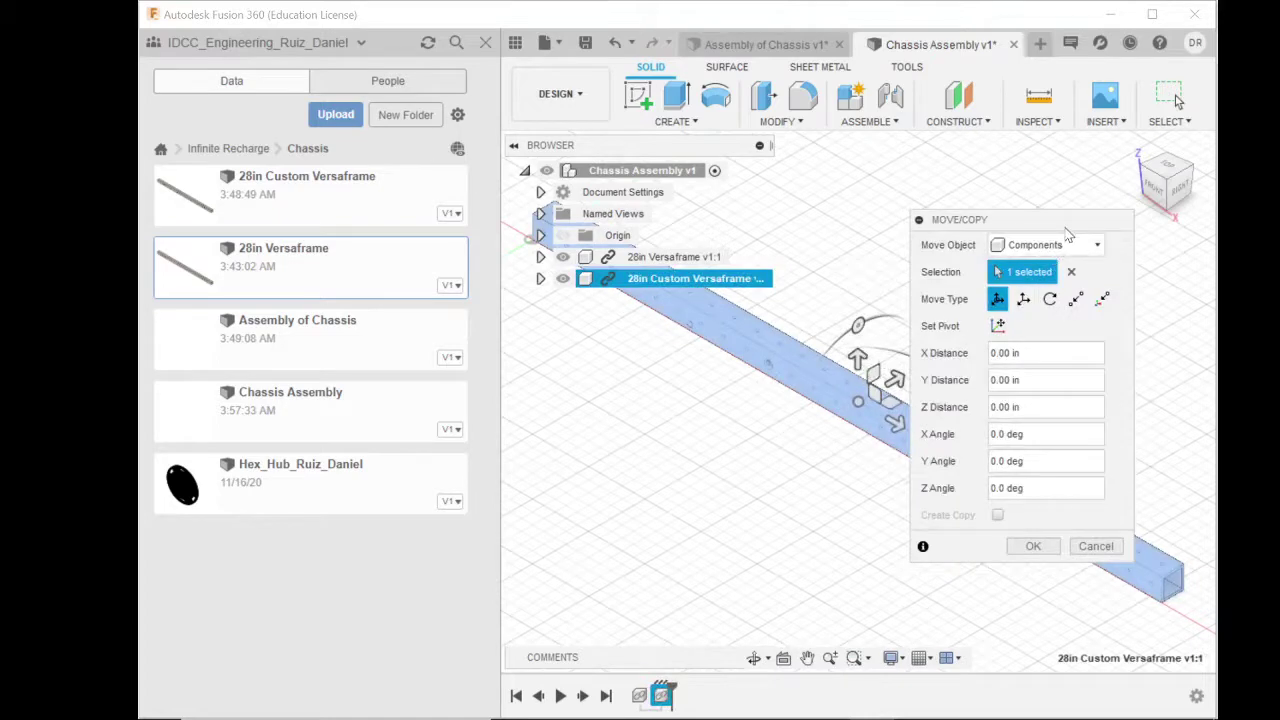
left_click(485, 42)
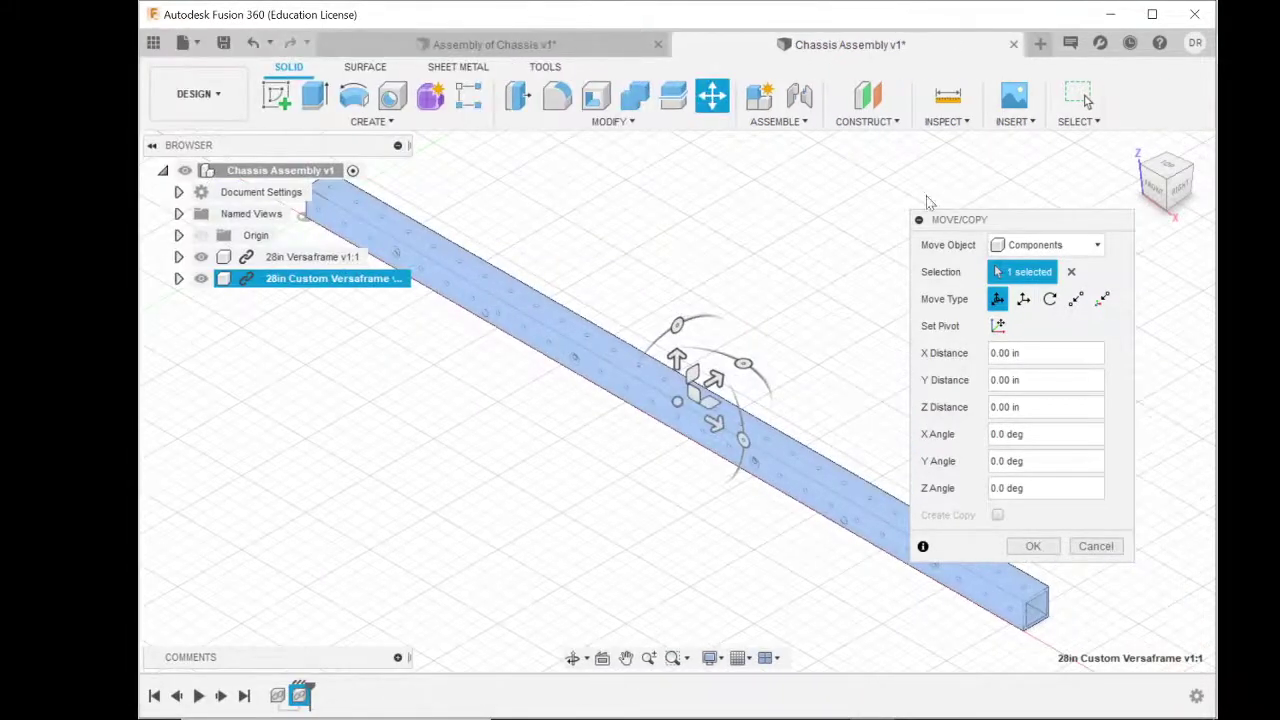
left_click_drag(980, 227, 279, 178)
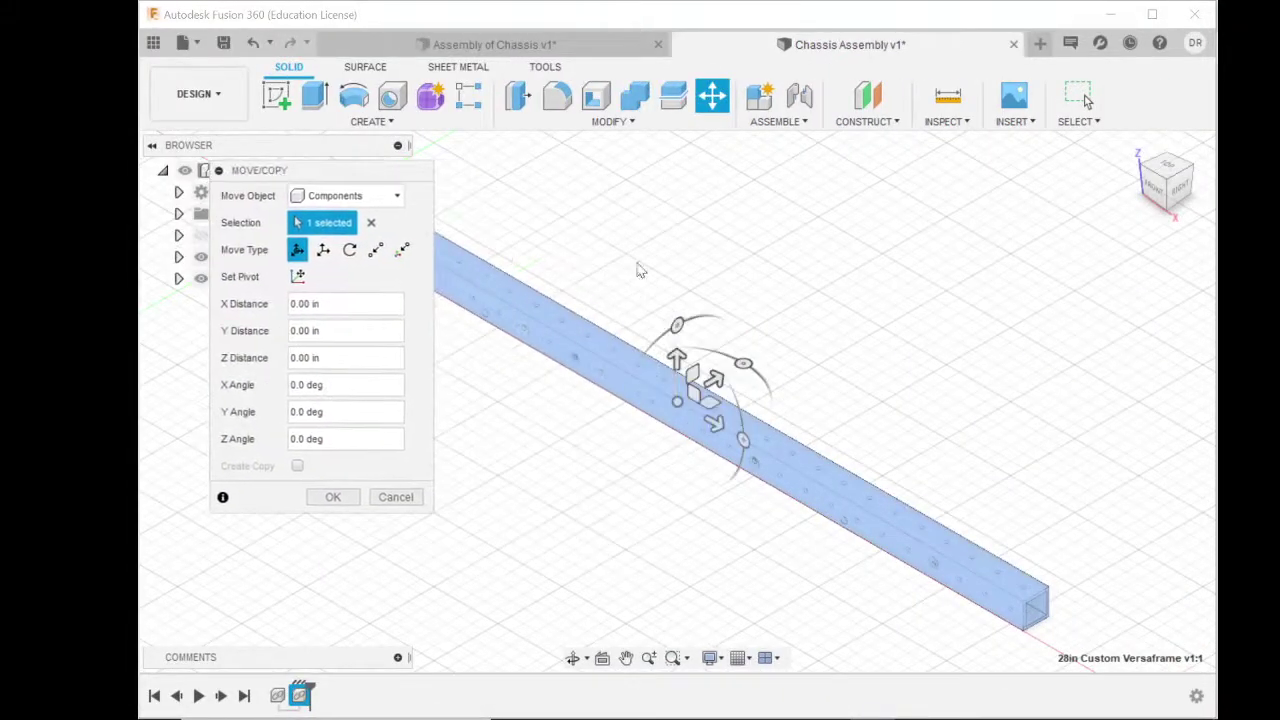
left_click_drag(743, 362, 761, 454)
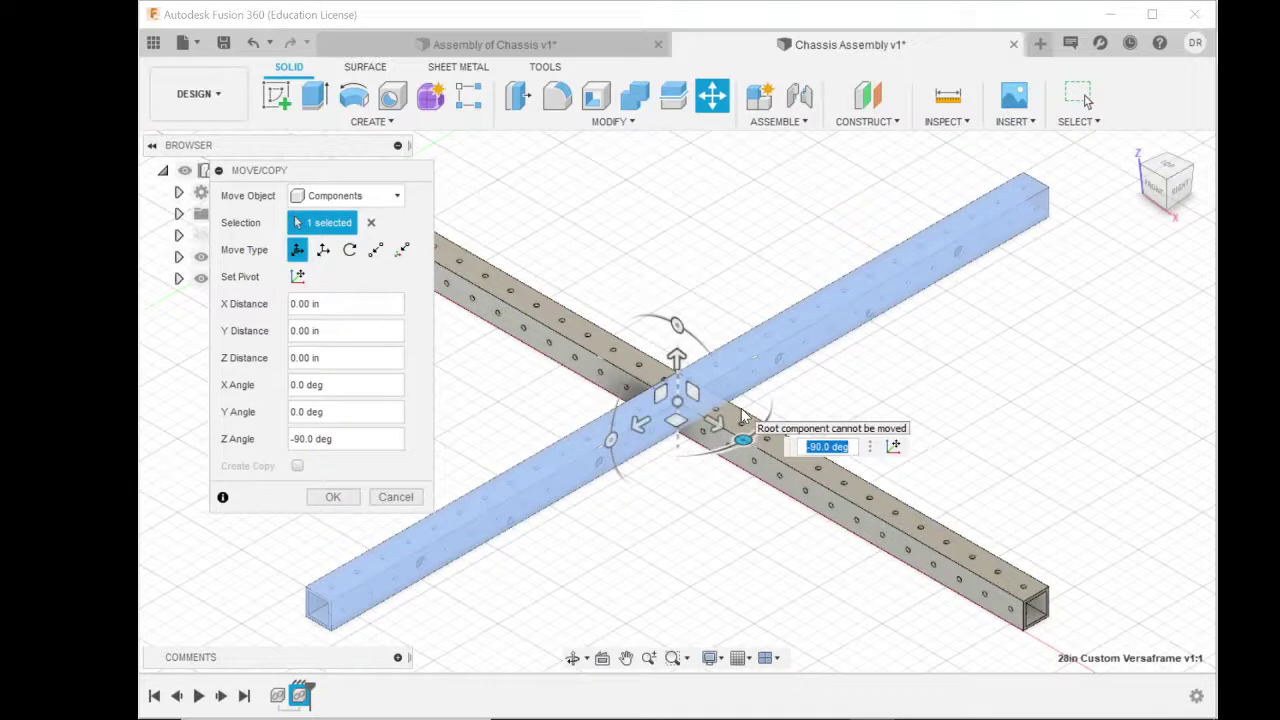
Step: Move the 28in Custom Versaframe -19 in along X and 11 in along Y, clear of the first tube
left_click_drag(638, 426, 1066, 172)
scroll(997, 340, "down", 6)
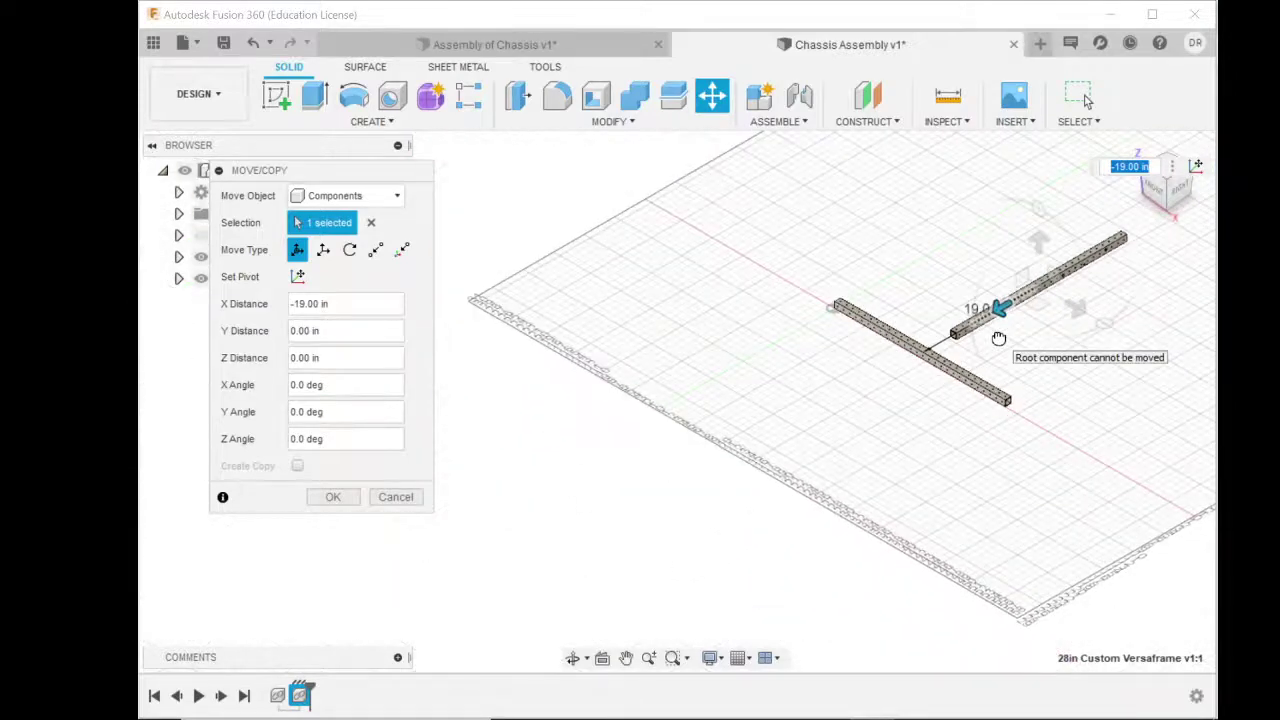
left_click_drag(1080, 314, 1132, 340)
scroll(1142, 338, "up", 5)
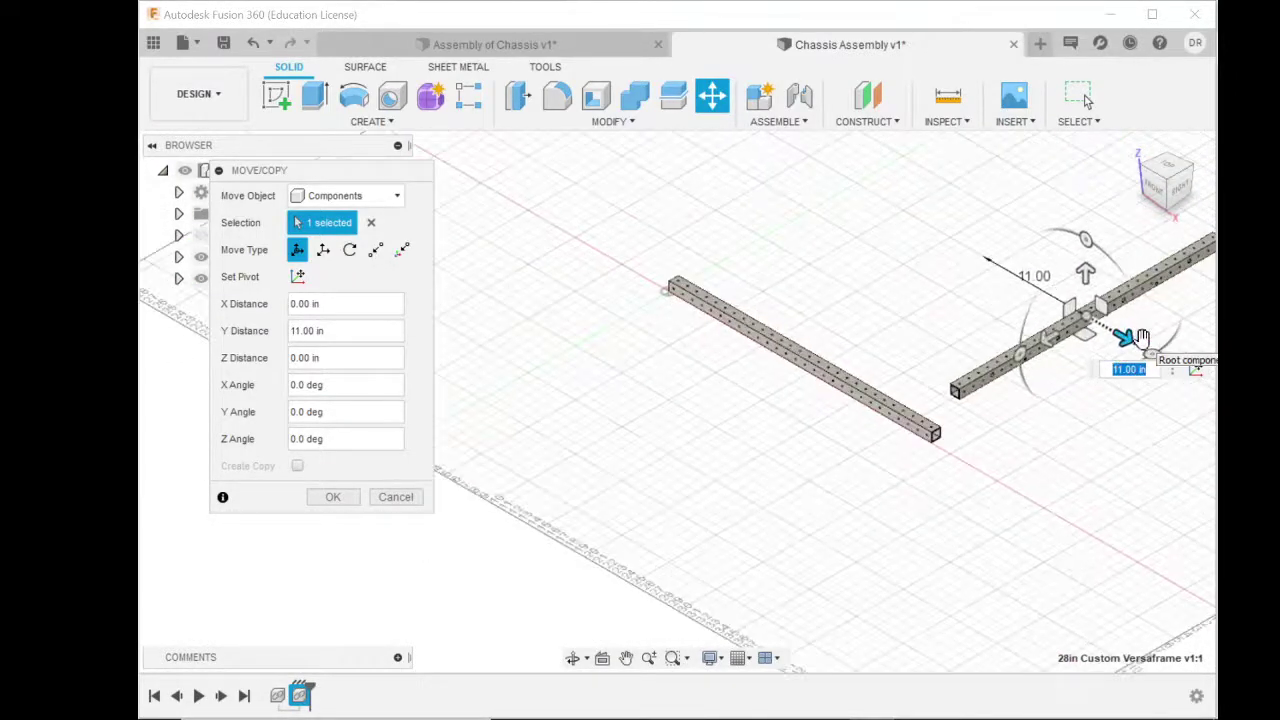
key("Return")
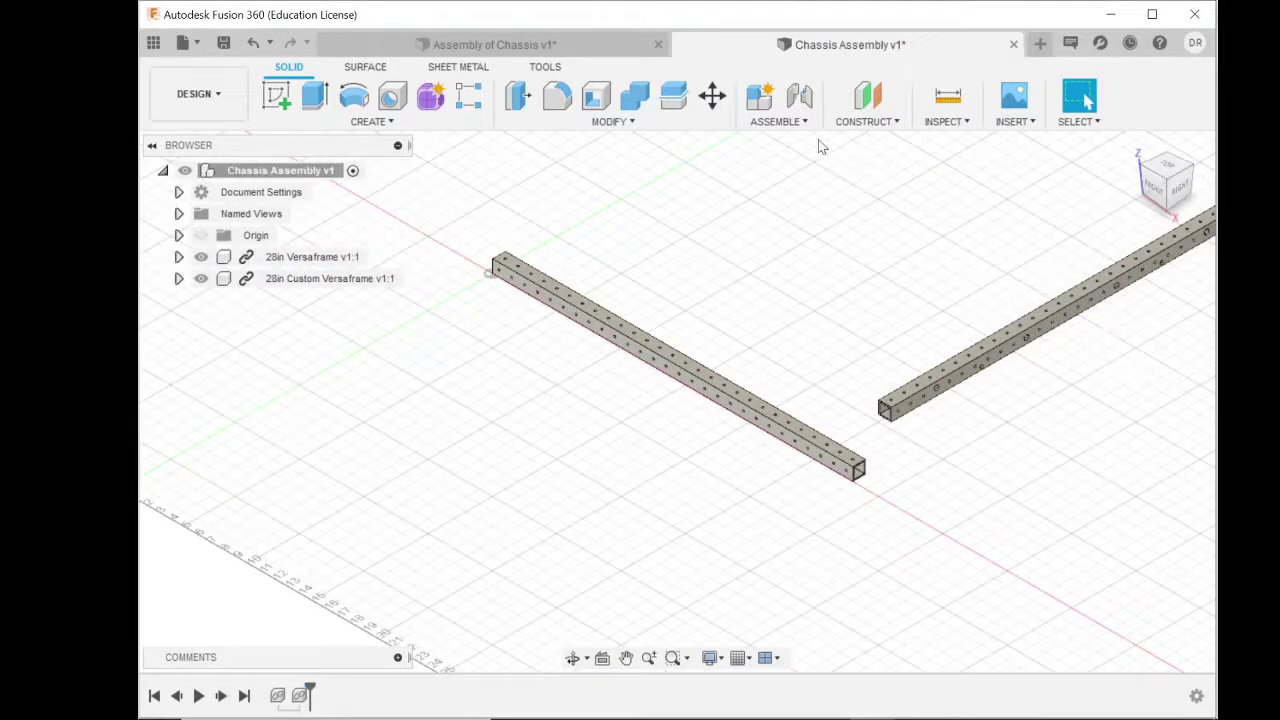
Step: Start aligning components, taking the upper outer corner of the custom Versaframe's near end face as the source point
left_click(778, 121)
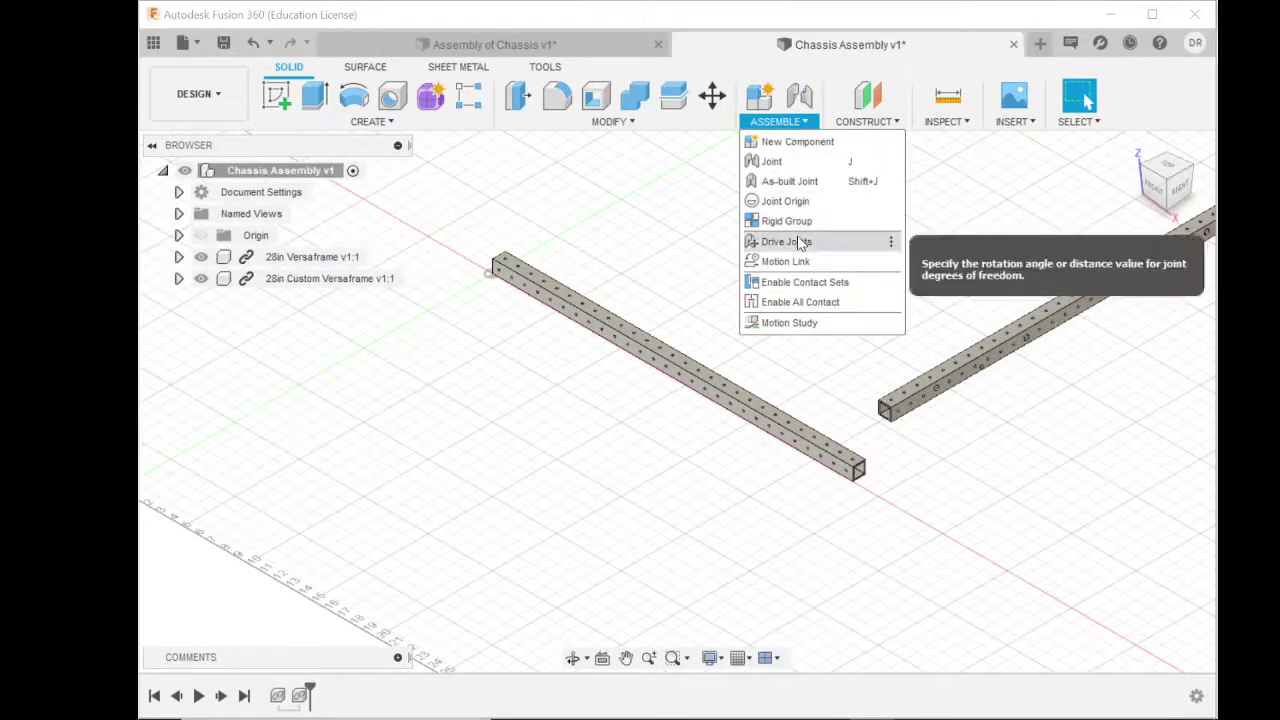
left_click(654, 128)
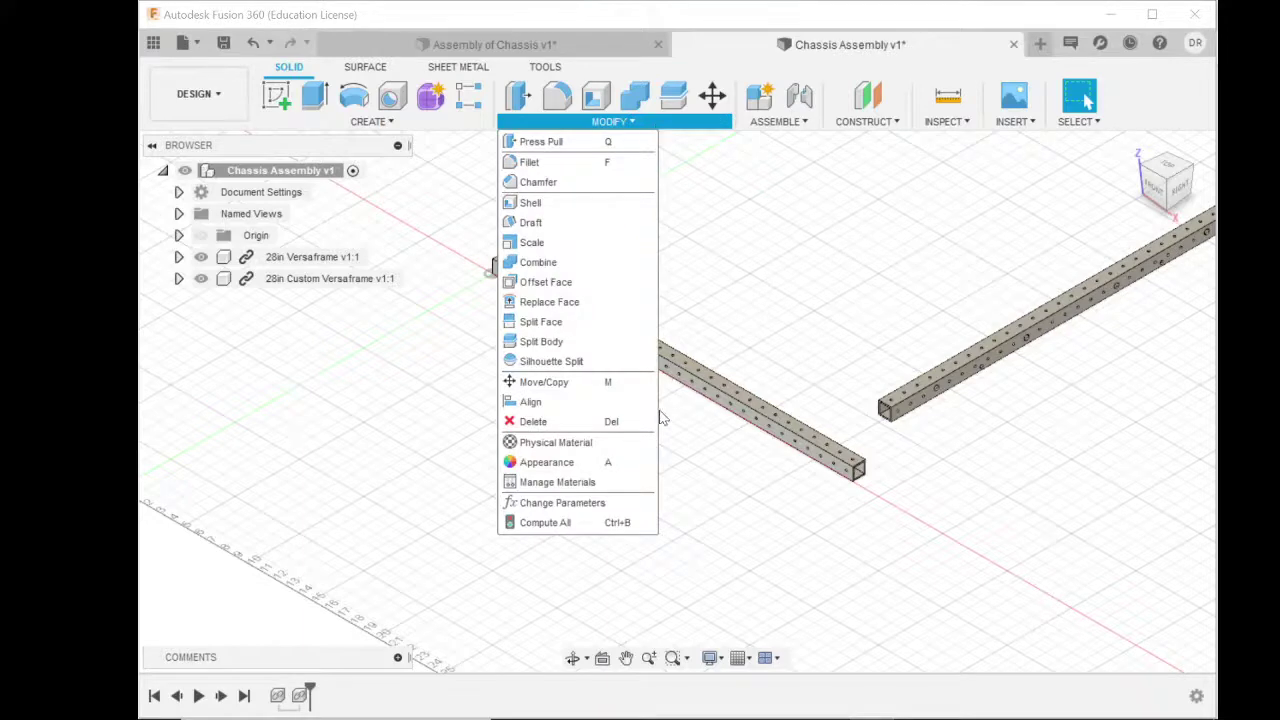
left_click(597, 401)
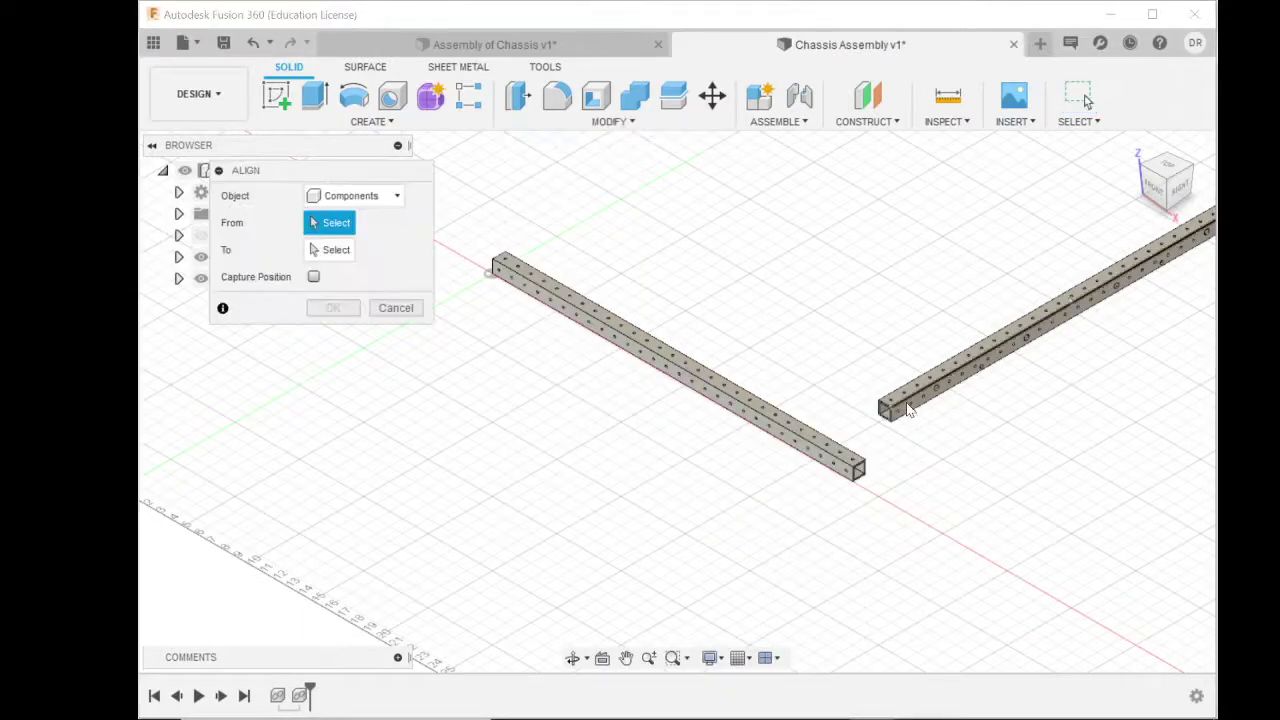
scroll(906, 402, "up", 8)
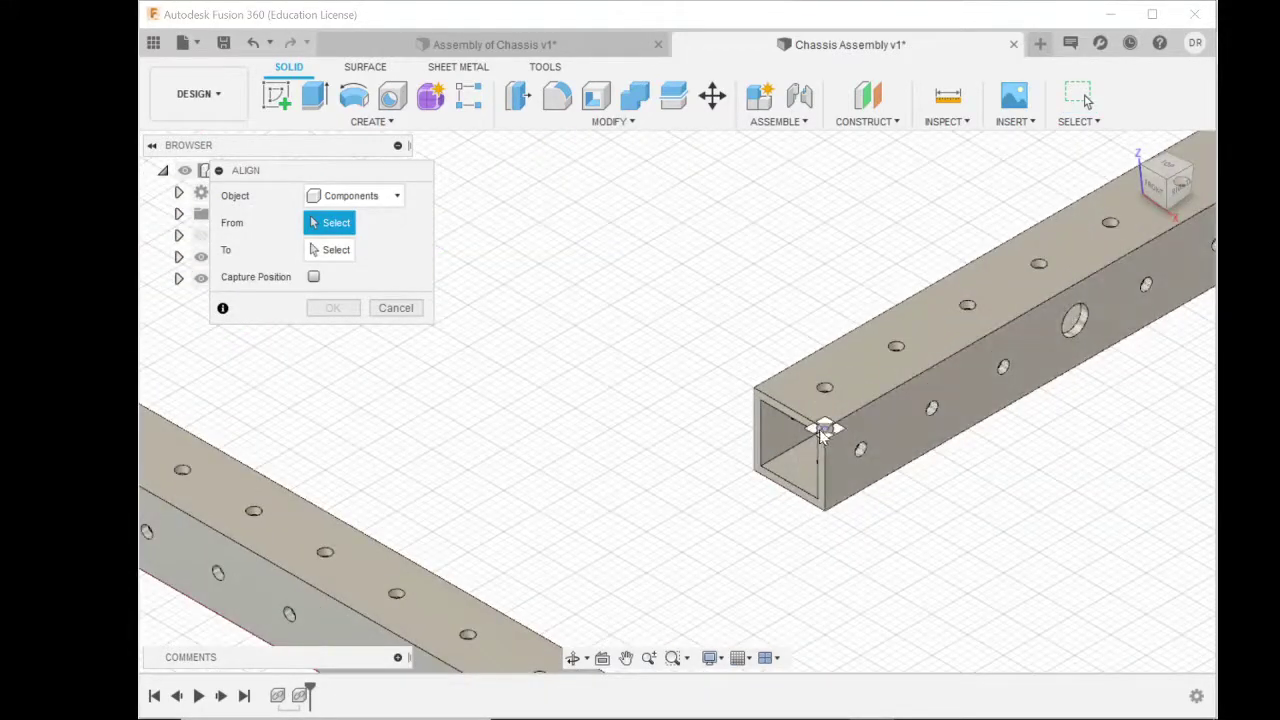
scroll(822, 432, "up", 3)
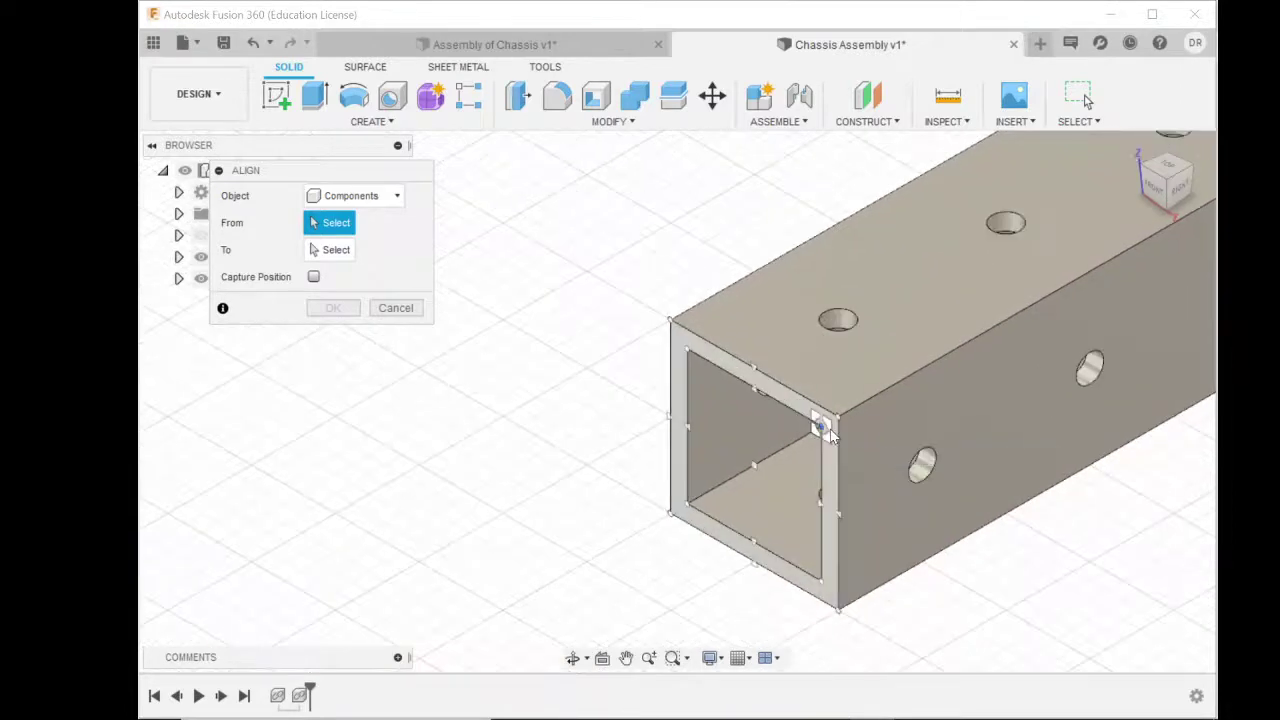
scroll(830, 435, "up", 3)
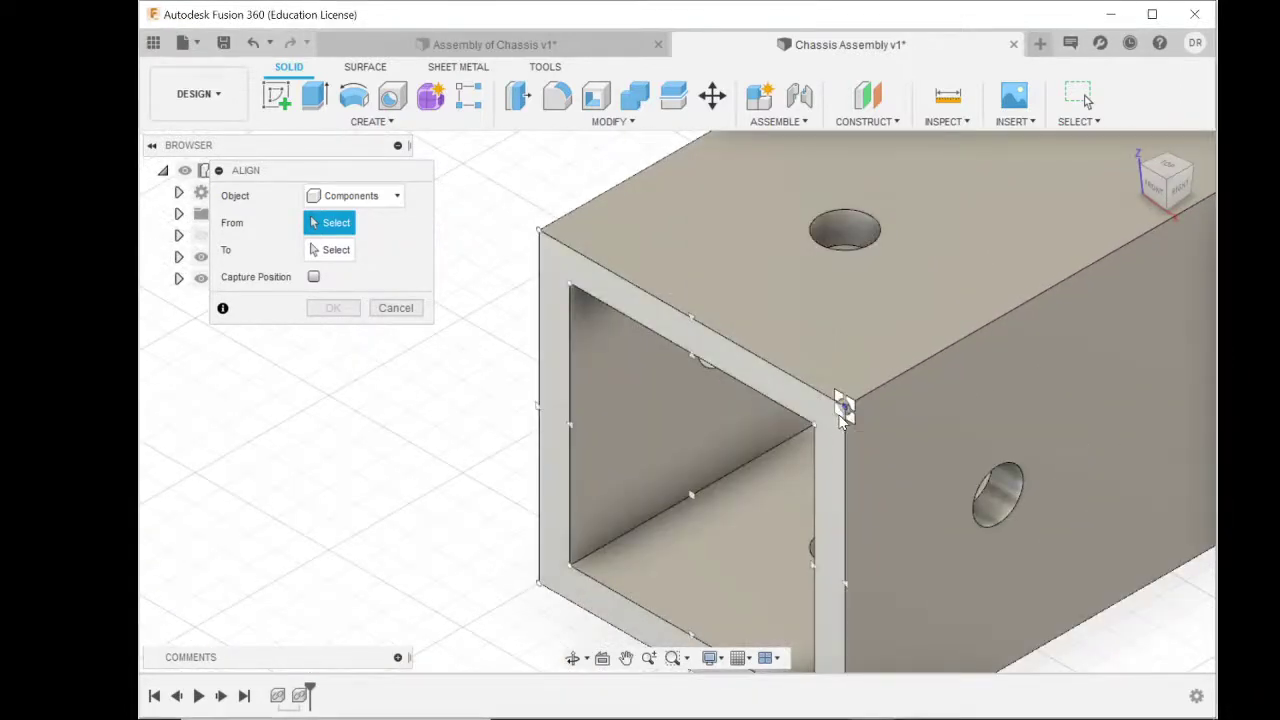
left_click(840, 420)
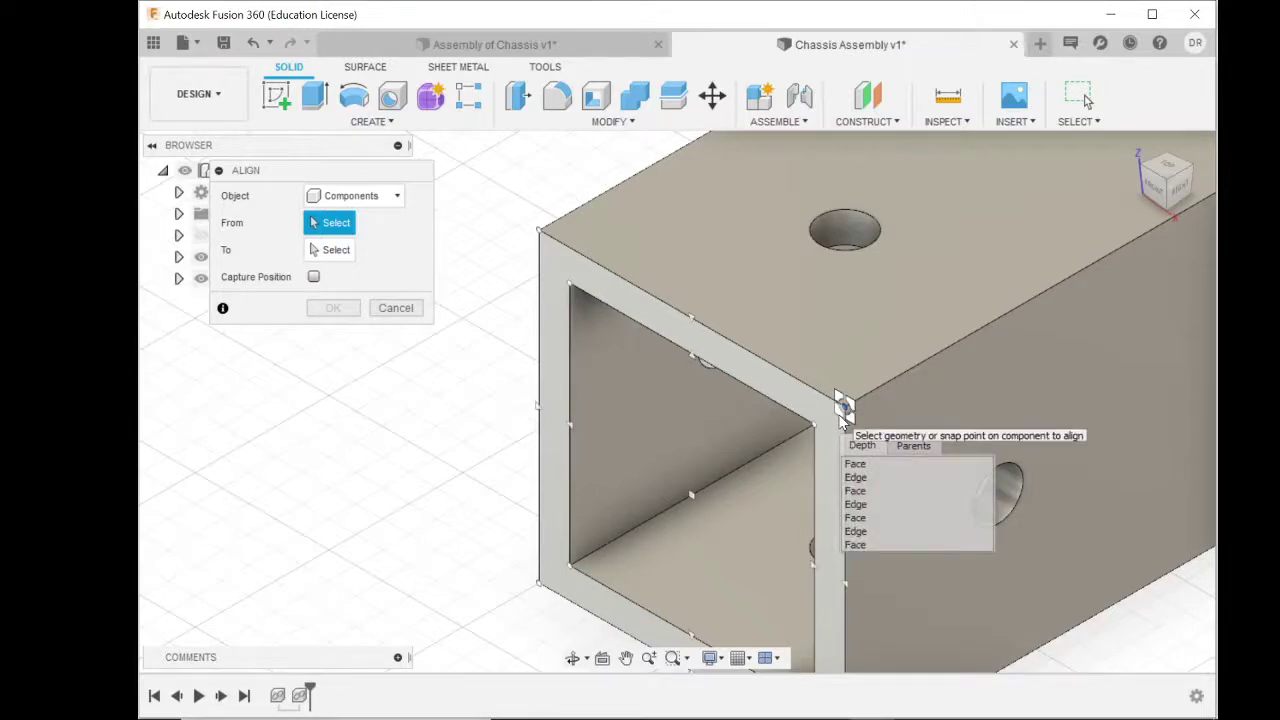
left_click(841, 418)
scroll(843, 409, "up", 1)
scroll(843, 409, "down", 2)
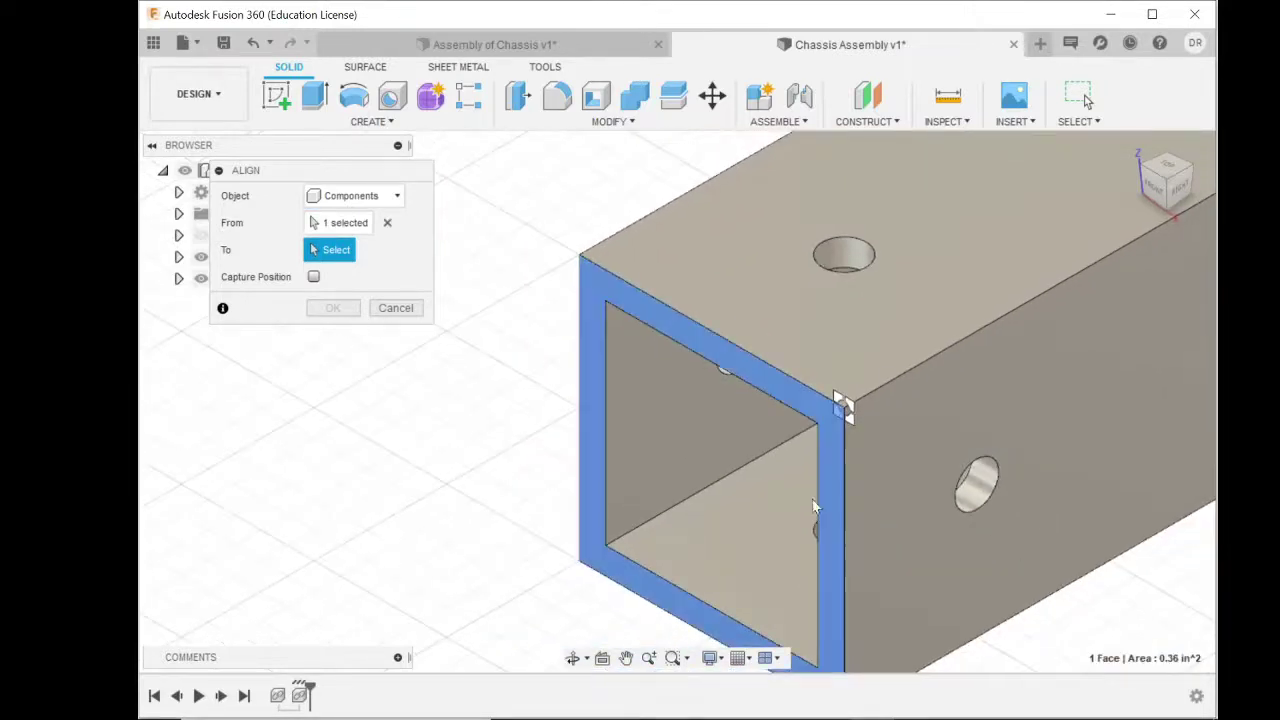
Step: Pick the upper corner on the back side face at the 28in Versaframe's end as the alignment target
scroll(811, 578, "up", 1)
scroll(811, 578, "down", 5)
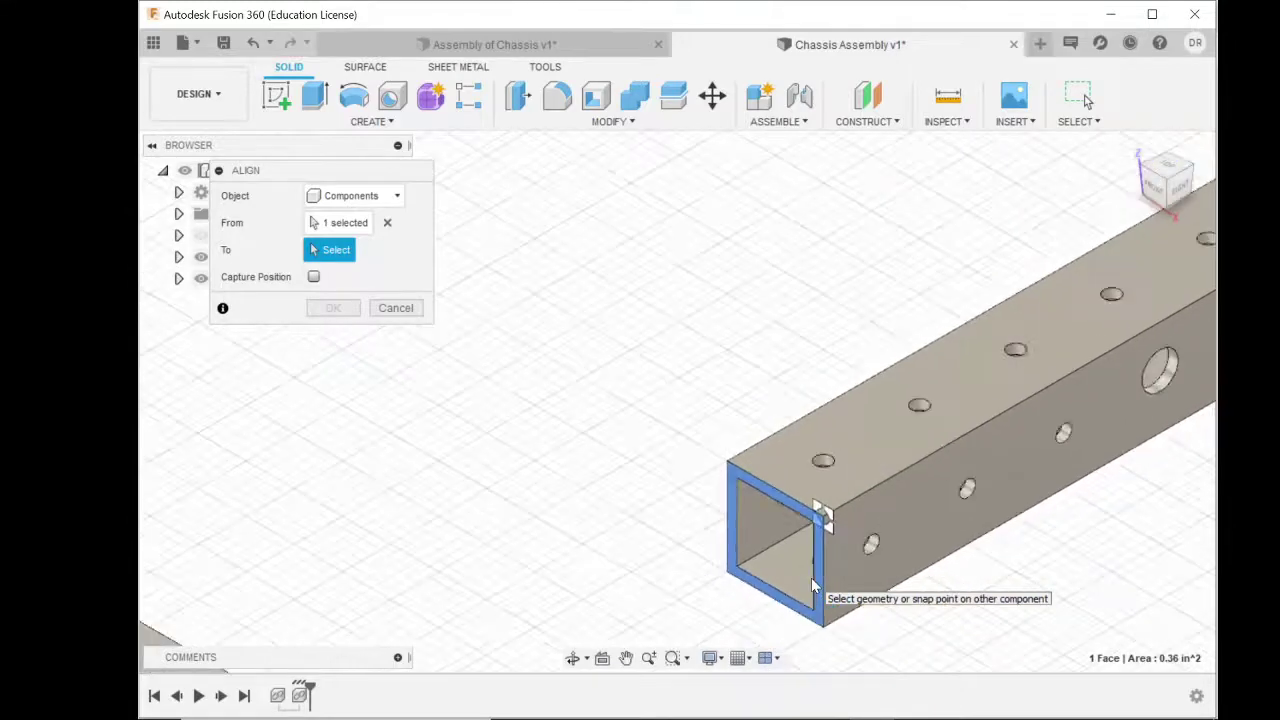
middle_click_drag(1190, 277, 1217, 173, "shift")
left_click(1176, 177)
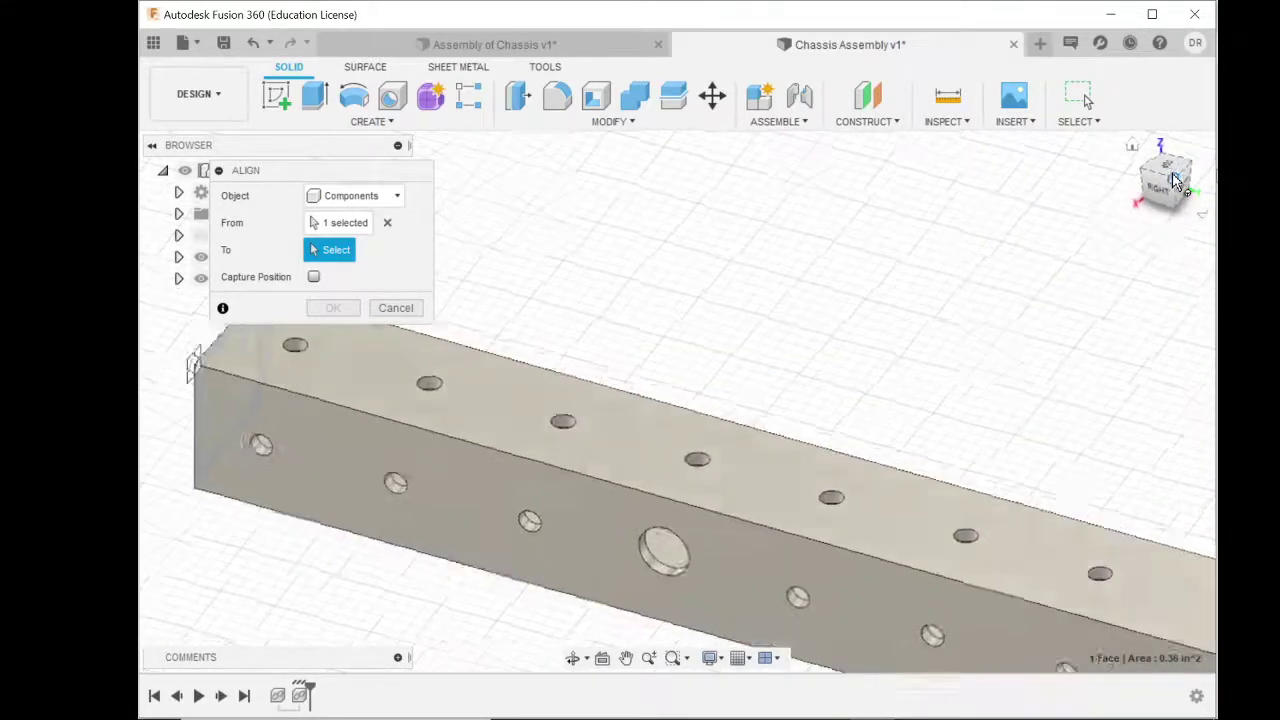
left_click(1132, 146)
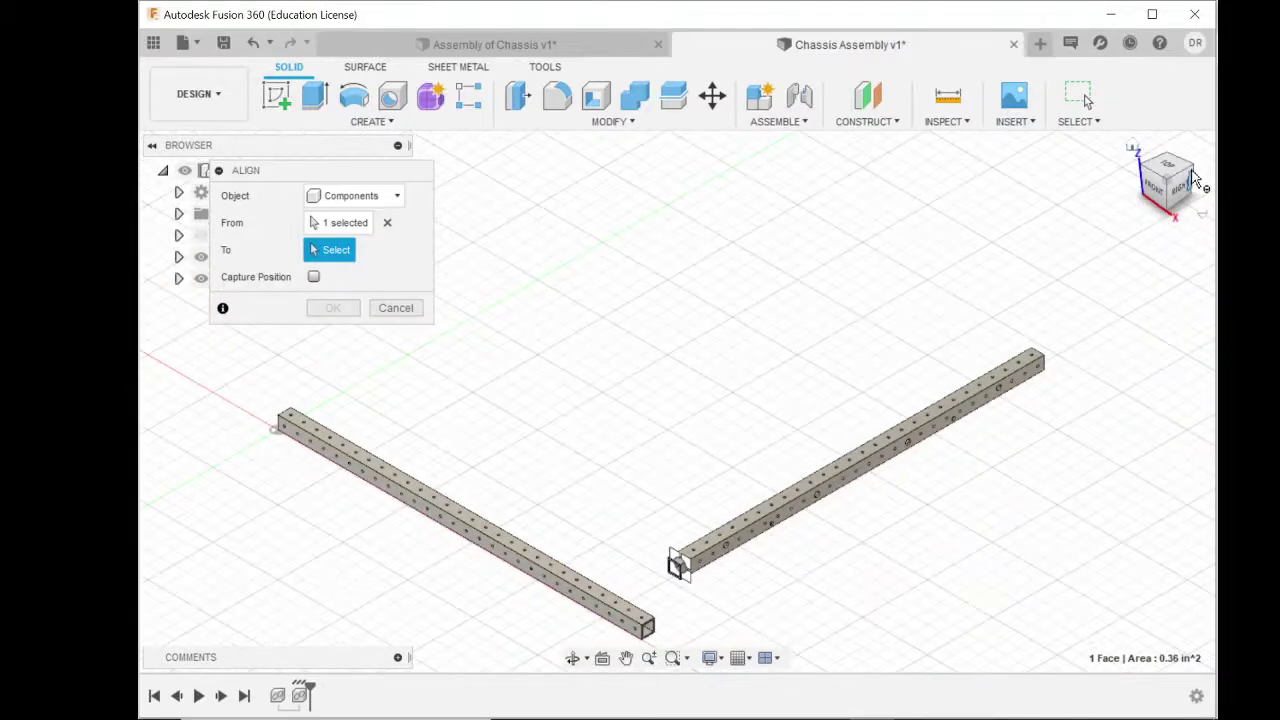
left_click(1195, 175)
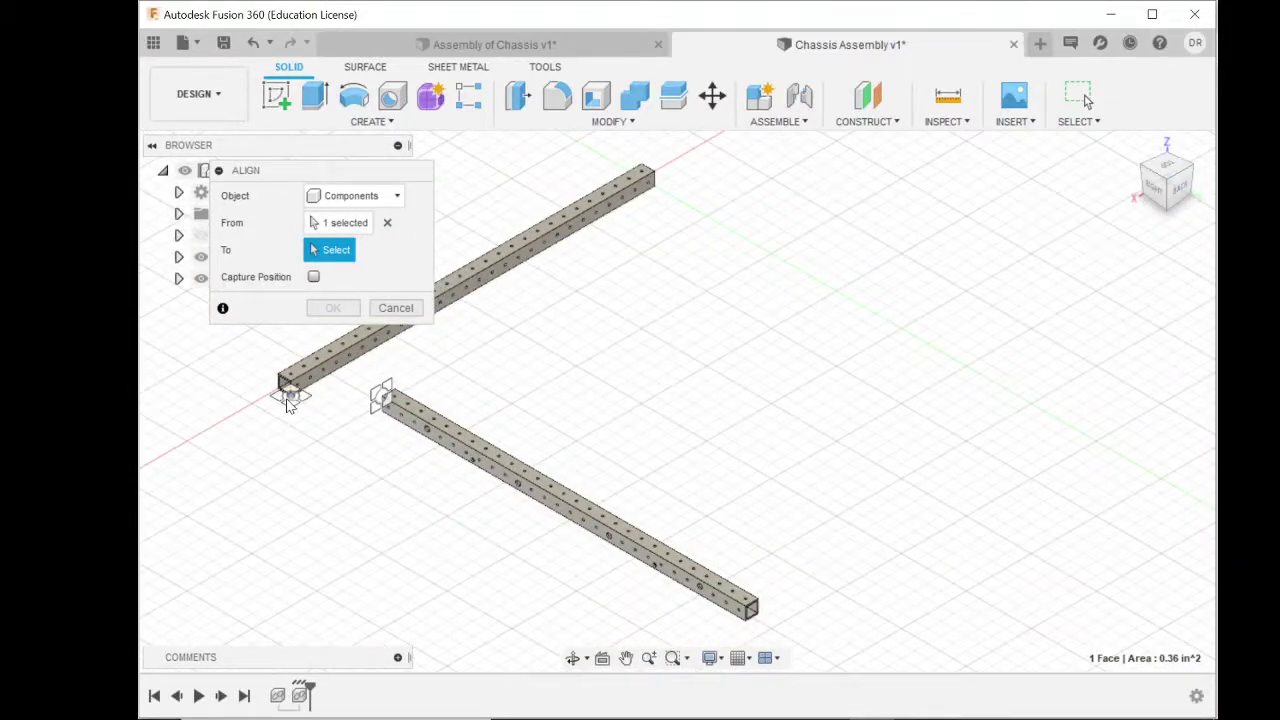
scroll(287, 395, "up", 3)
scroll(287, 400, "up", 2)
left_click_drag(350, 180, 738, 272)
scroll(303, 338, "up", 4)
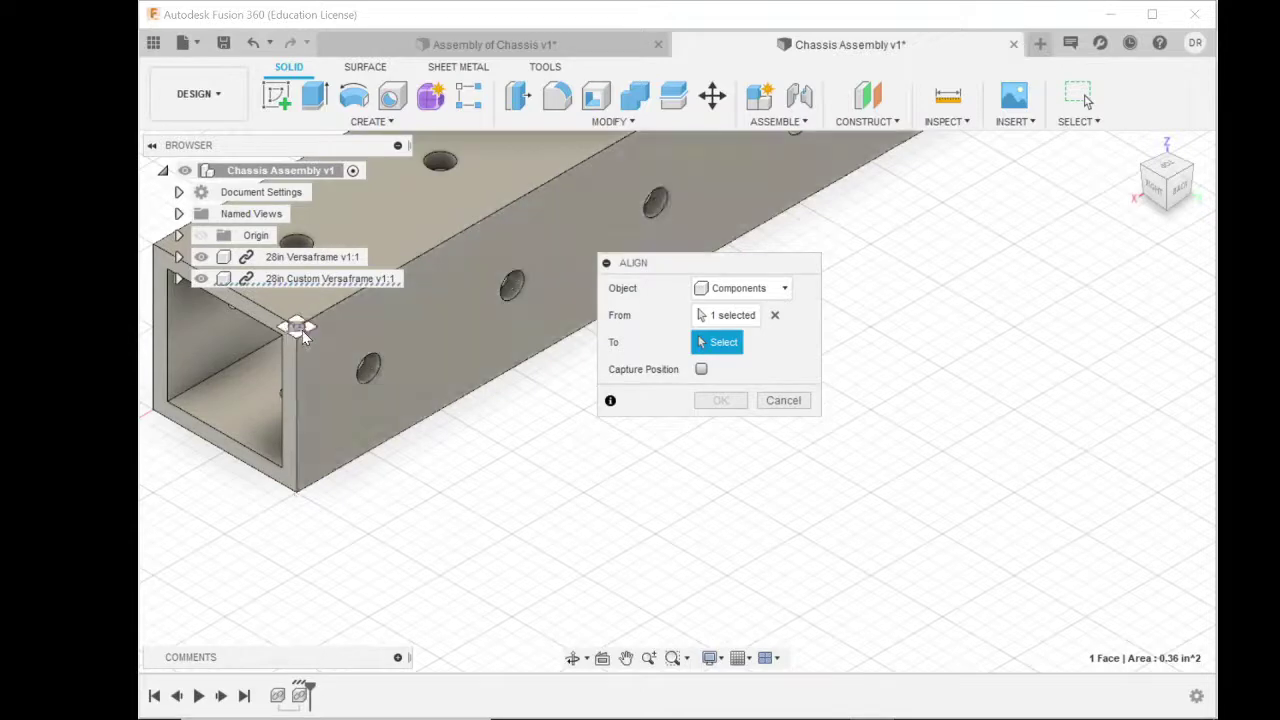
left_click(297, 327)
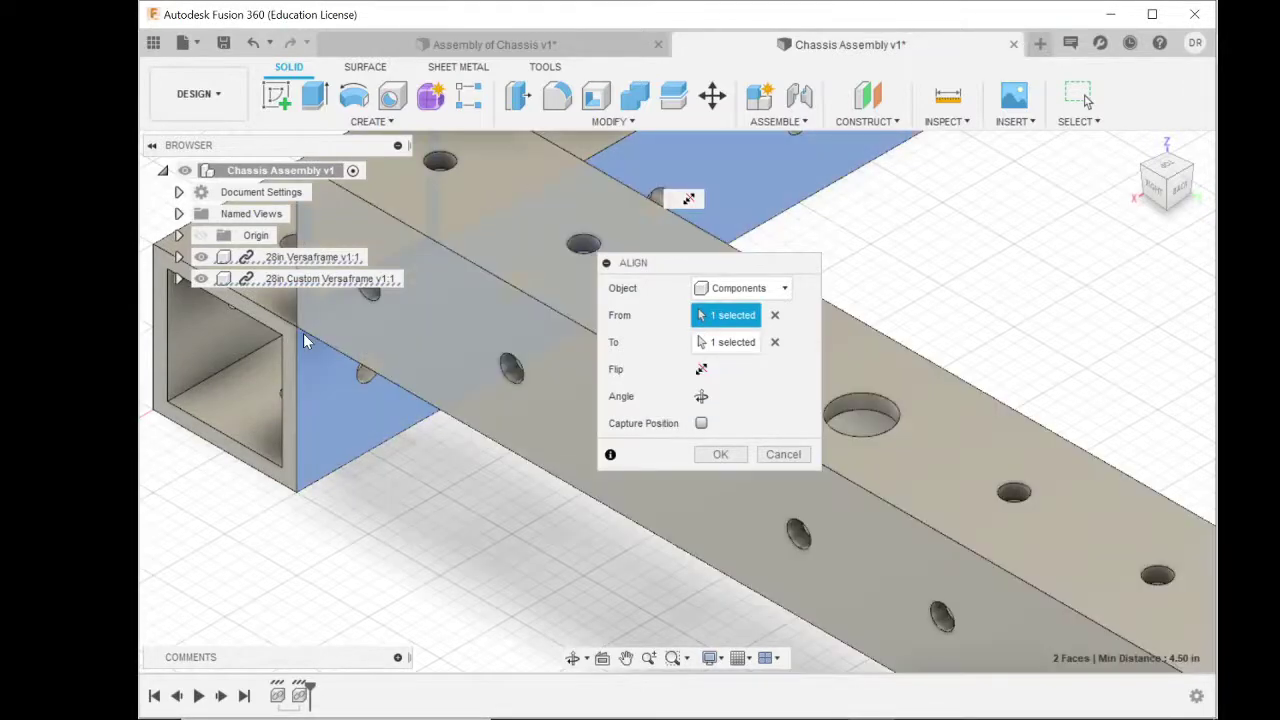
Step: Flip and rotate the alignment so the custom Versaframe butts squarely against the 28in Versaframe's side, flush at the corner, and accept it
scroll(303, 333, "down", 4)
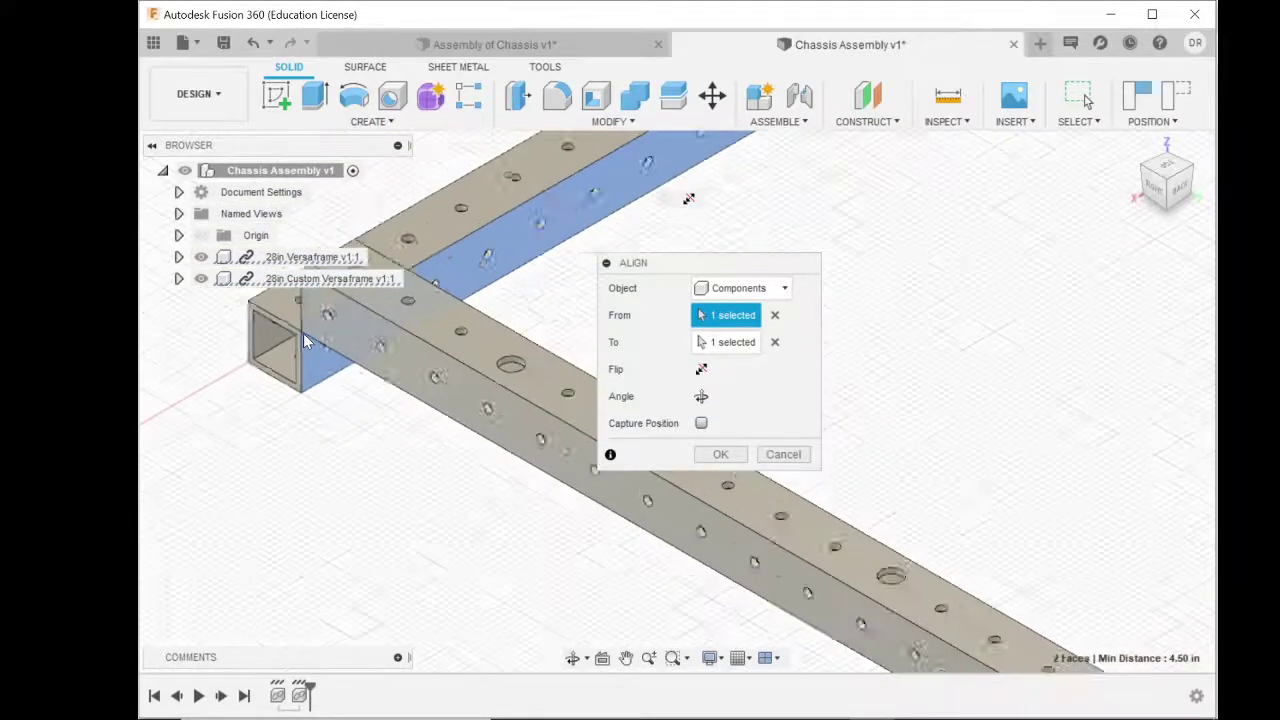
left_click(701, 372)
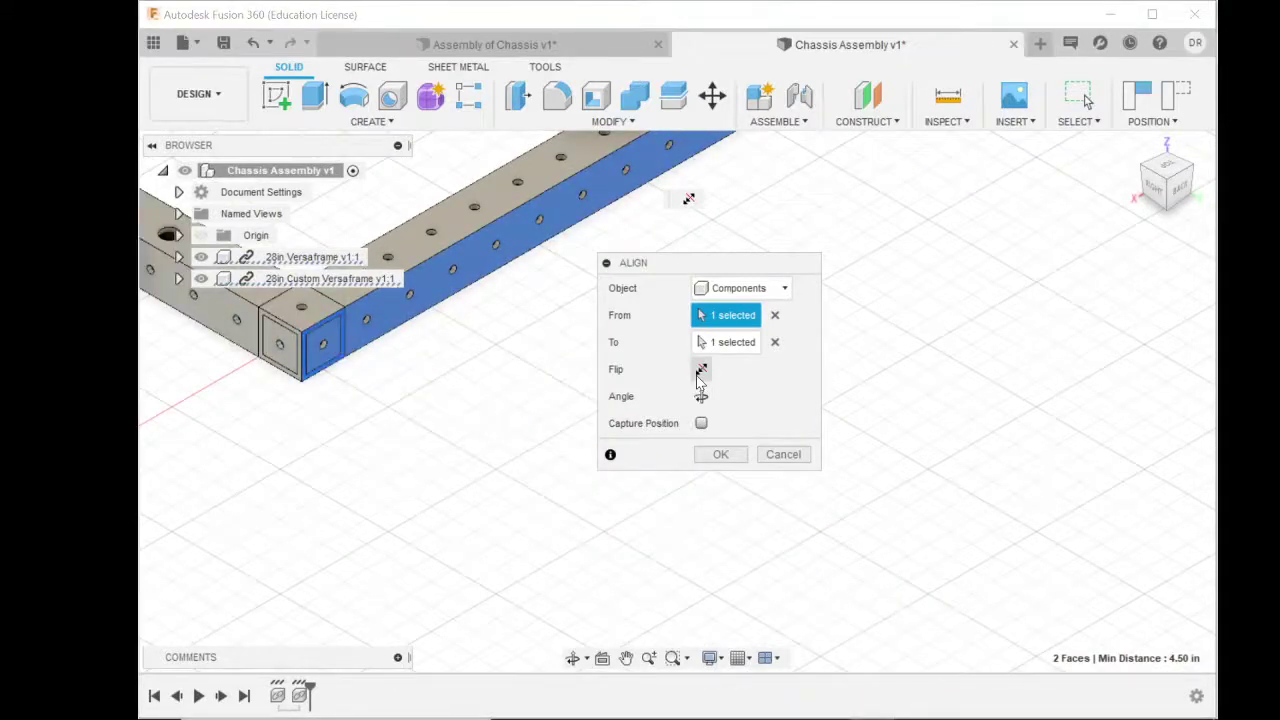
left_click(700, 374)
left_click(700, 398)
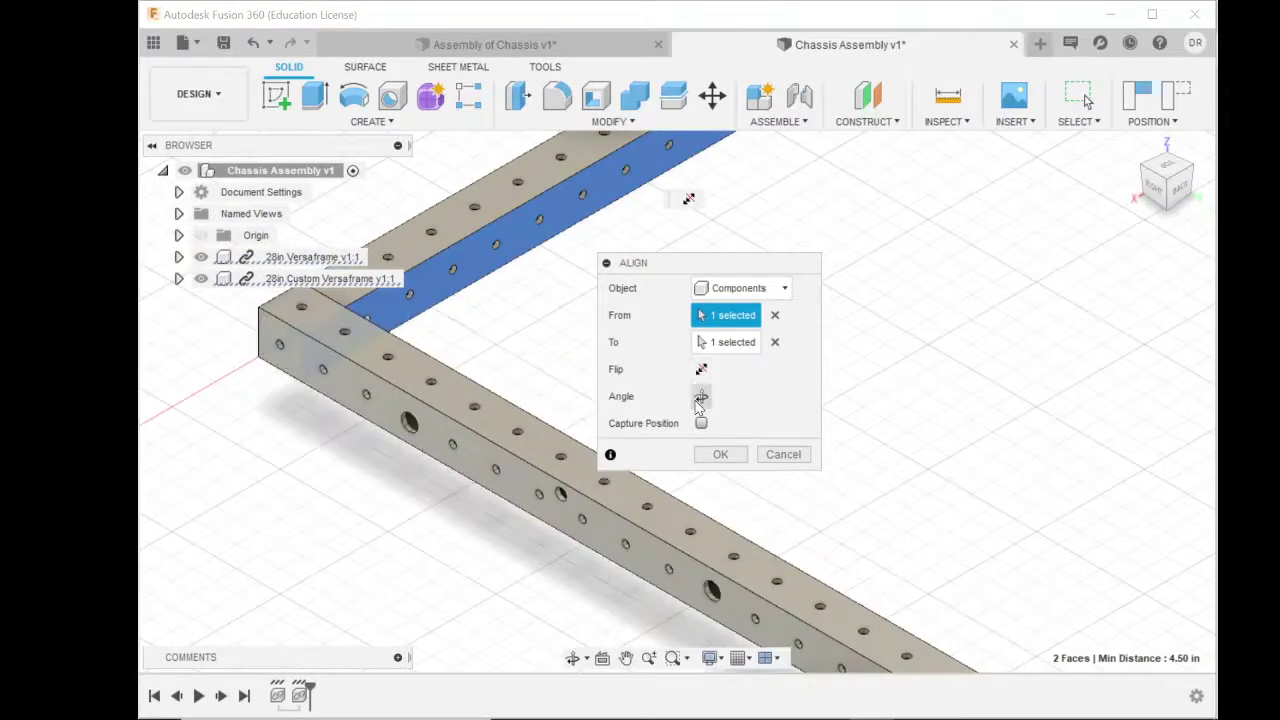
left_click(700, 398)
left_click(700, 398)
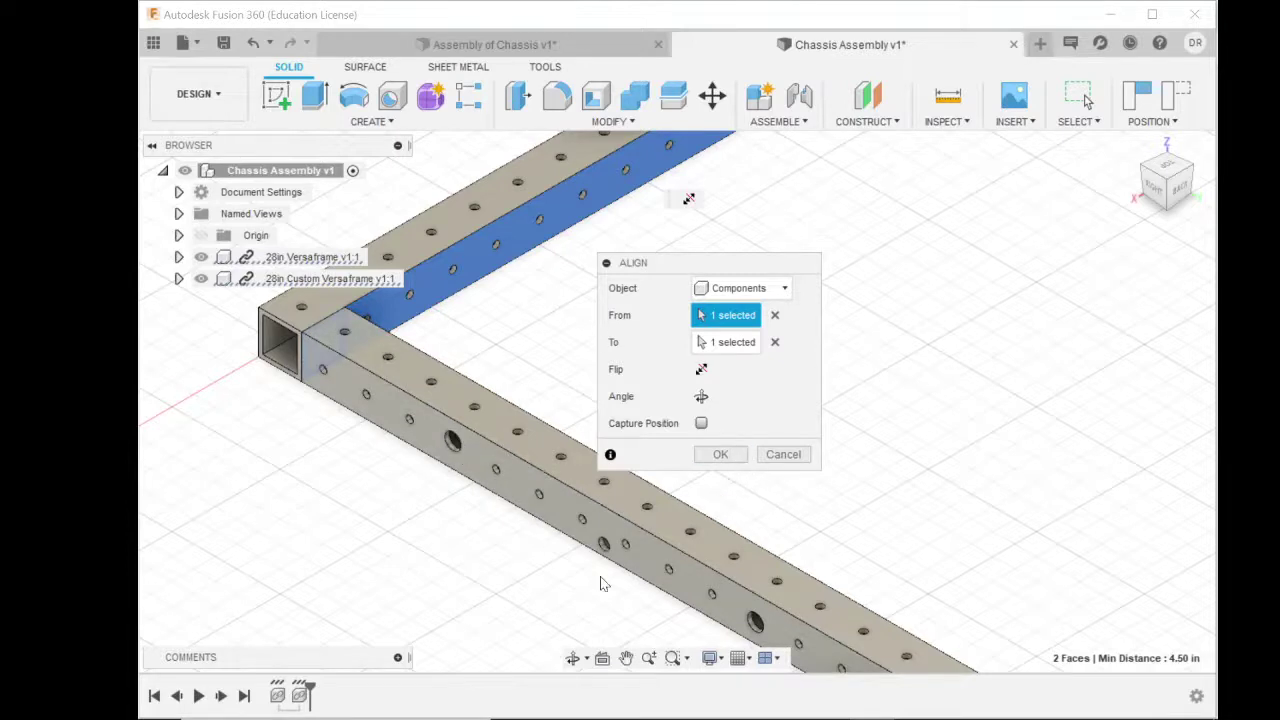
left_click(729, 454)
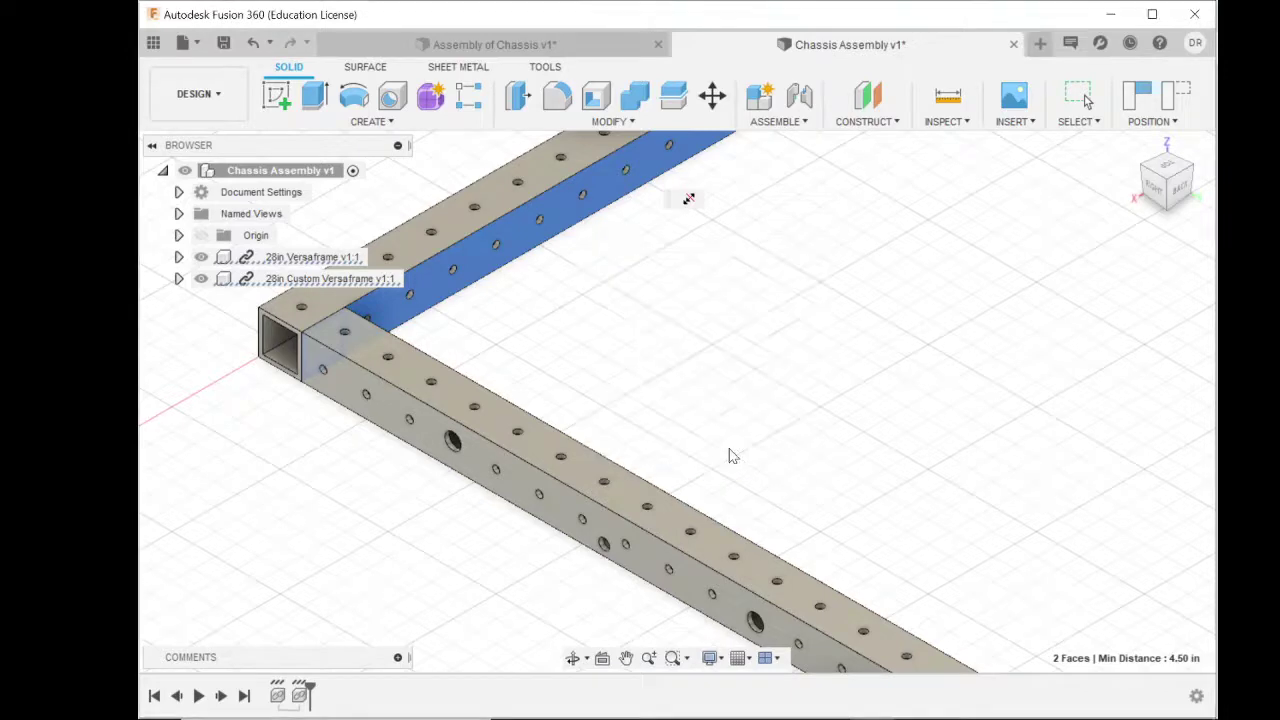
mouse_move(1136, 157)
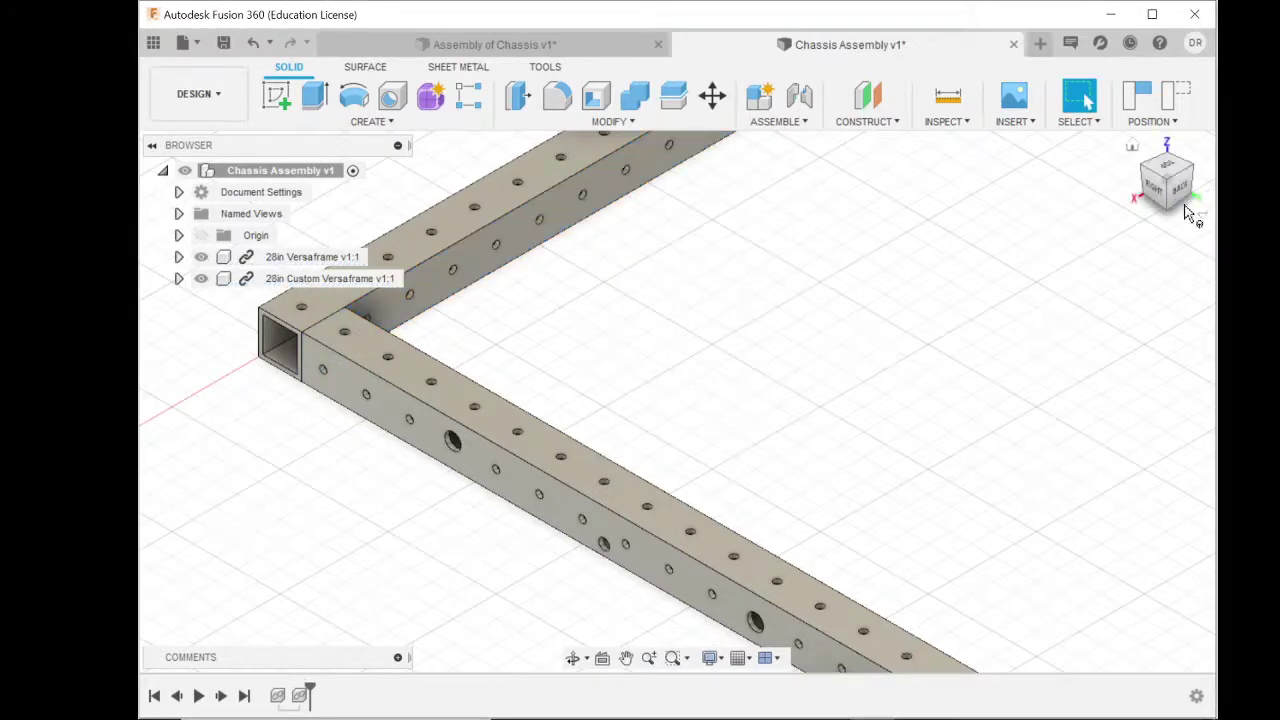
Step: Look at the finished frame in the Assembly of Chassis design as a reference, and return to the Chassis Assembly design
left_click(1133, 148)
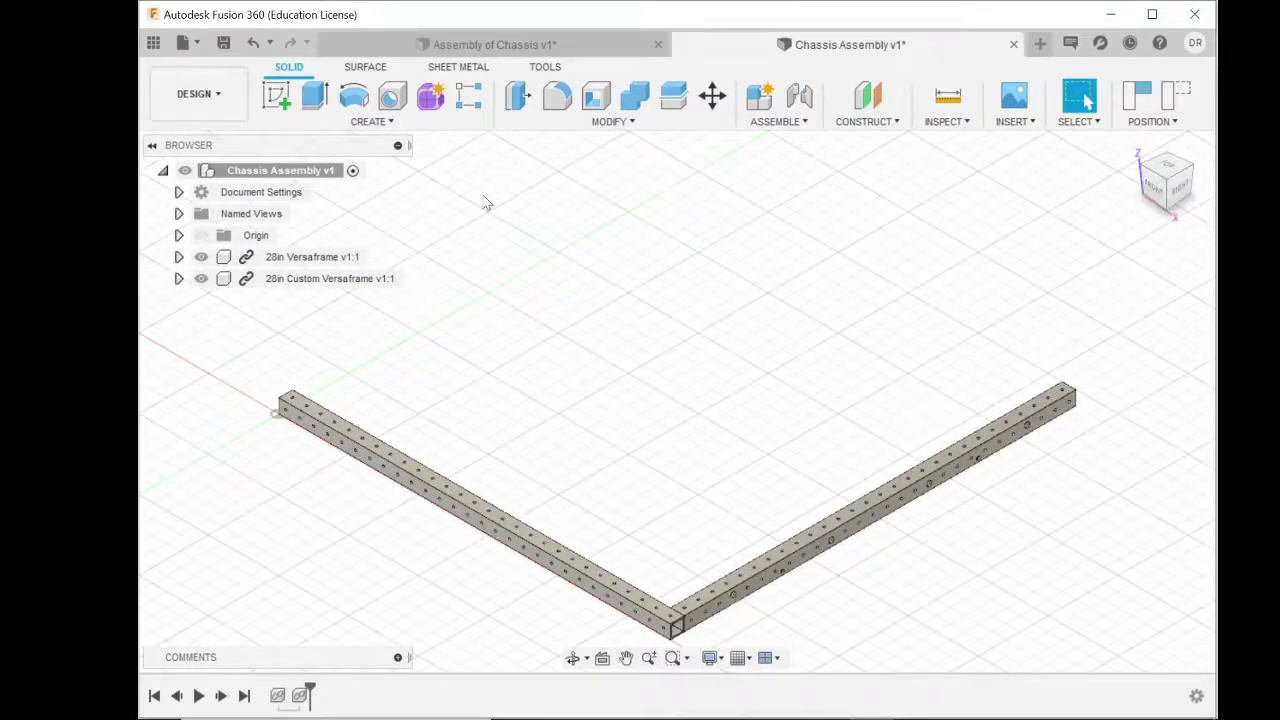
left_click(588, 41)
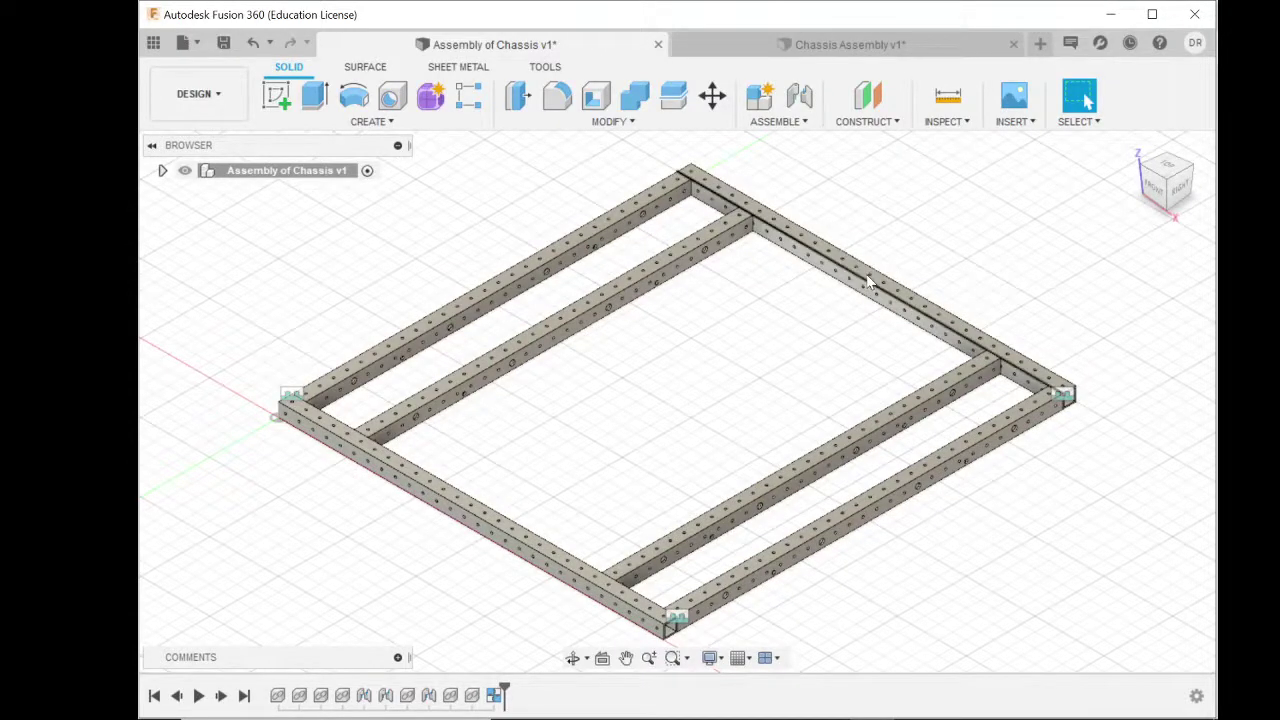
left_click(852, 47)
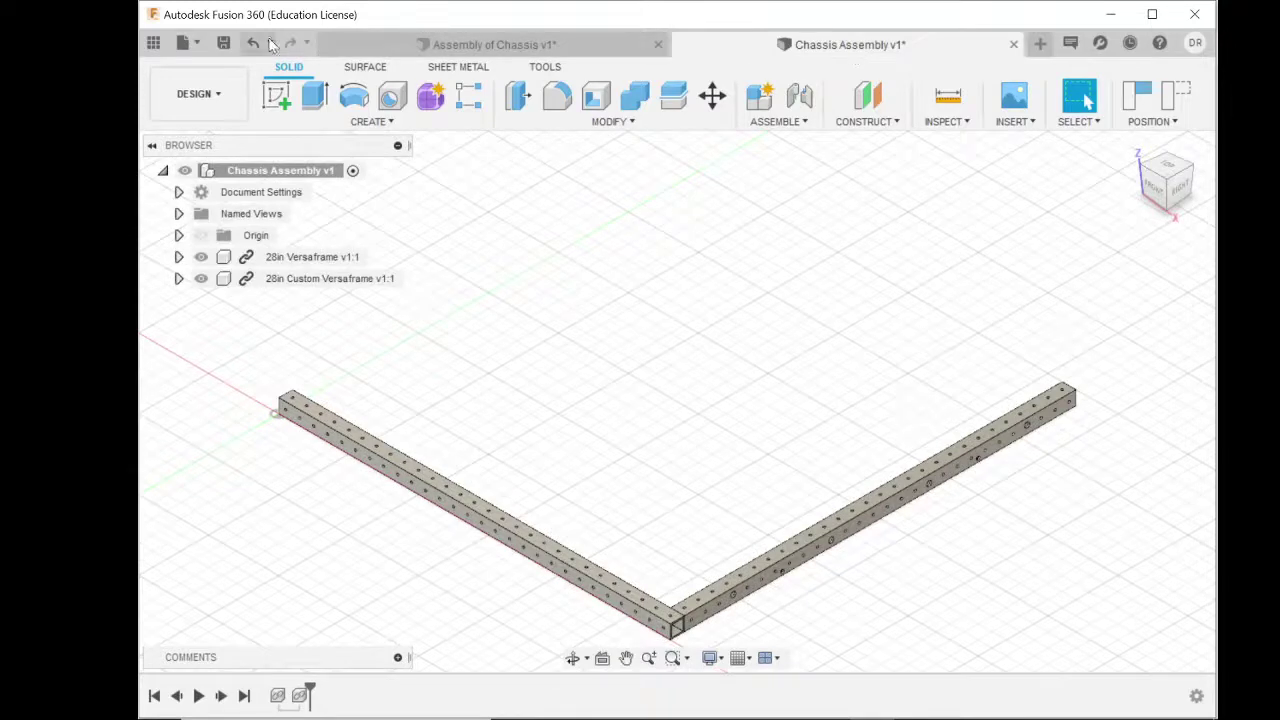
Step: Insert a second 28in Versaframe from the Chassis folder and move it 29 in along Y, against the custom tube's far end
left_click(155, 45)
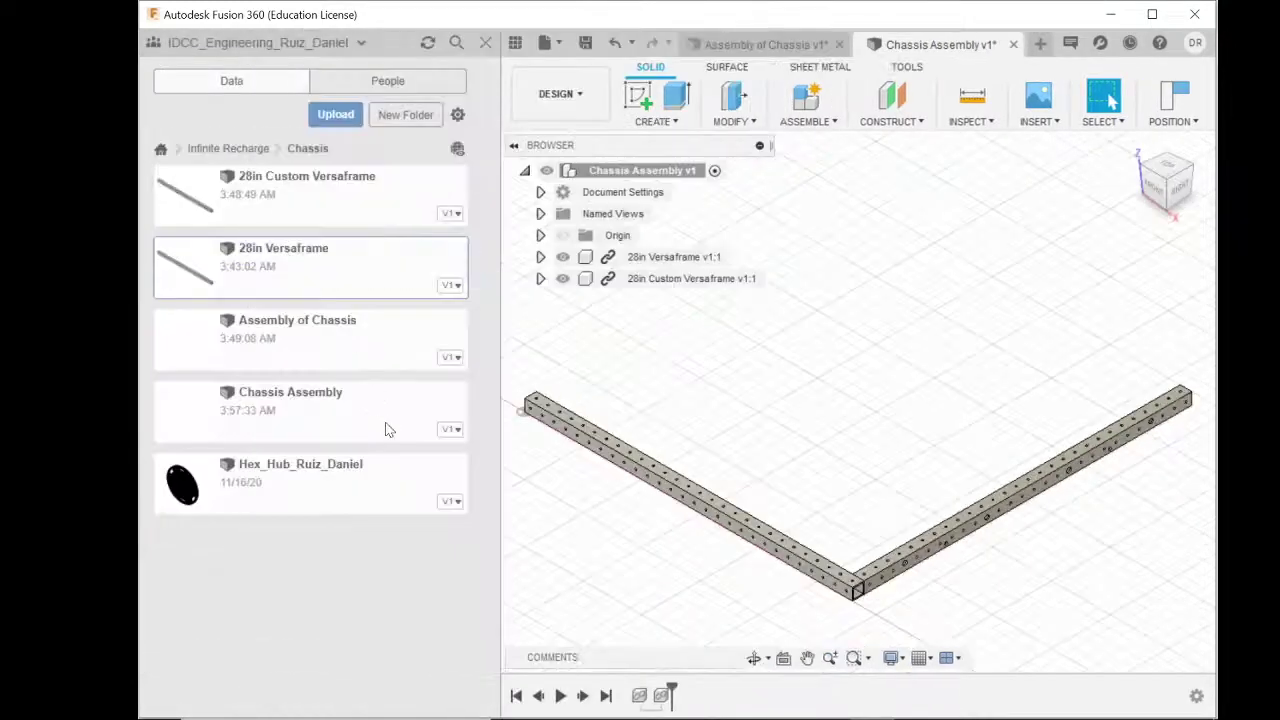
left_click_drag(297, 287, 836, 320)
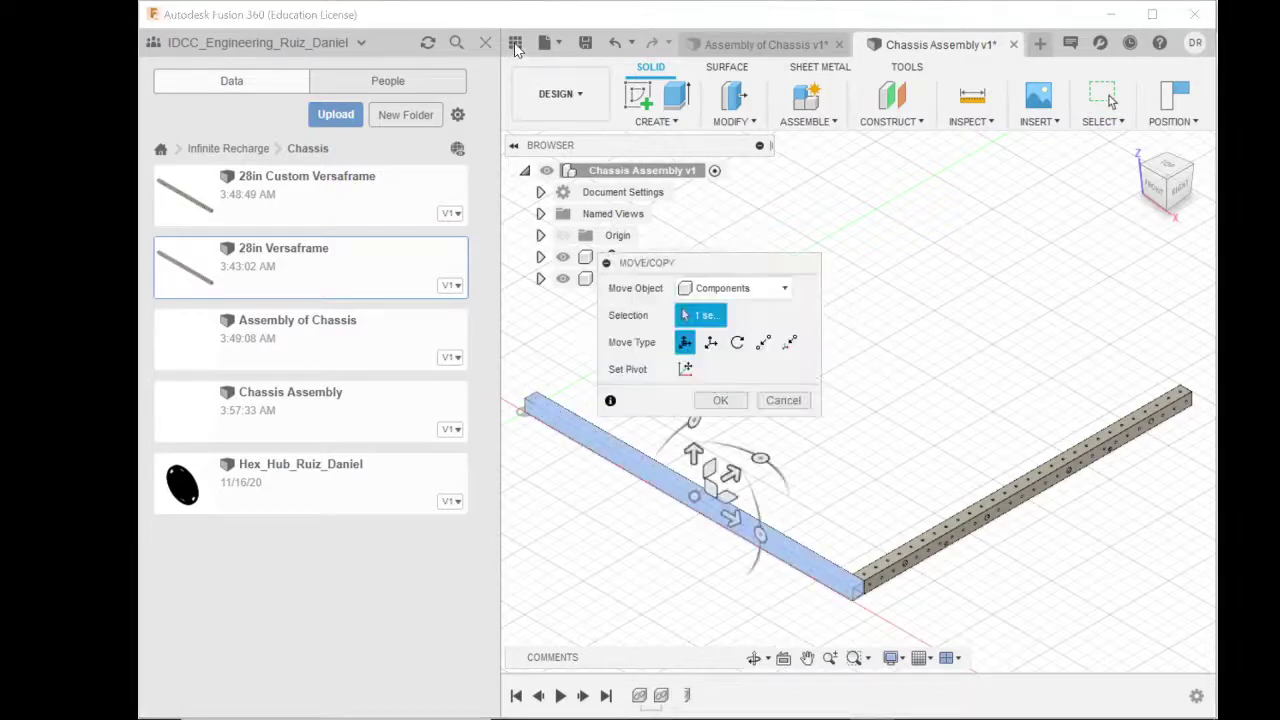
left_click(515, 45)
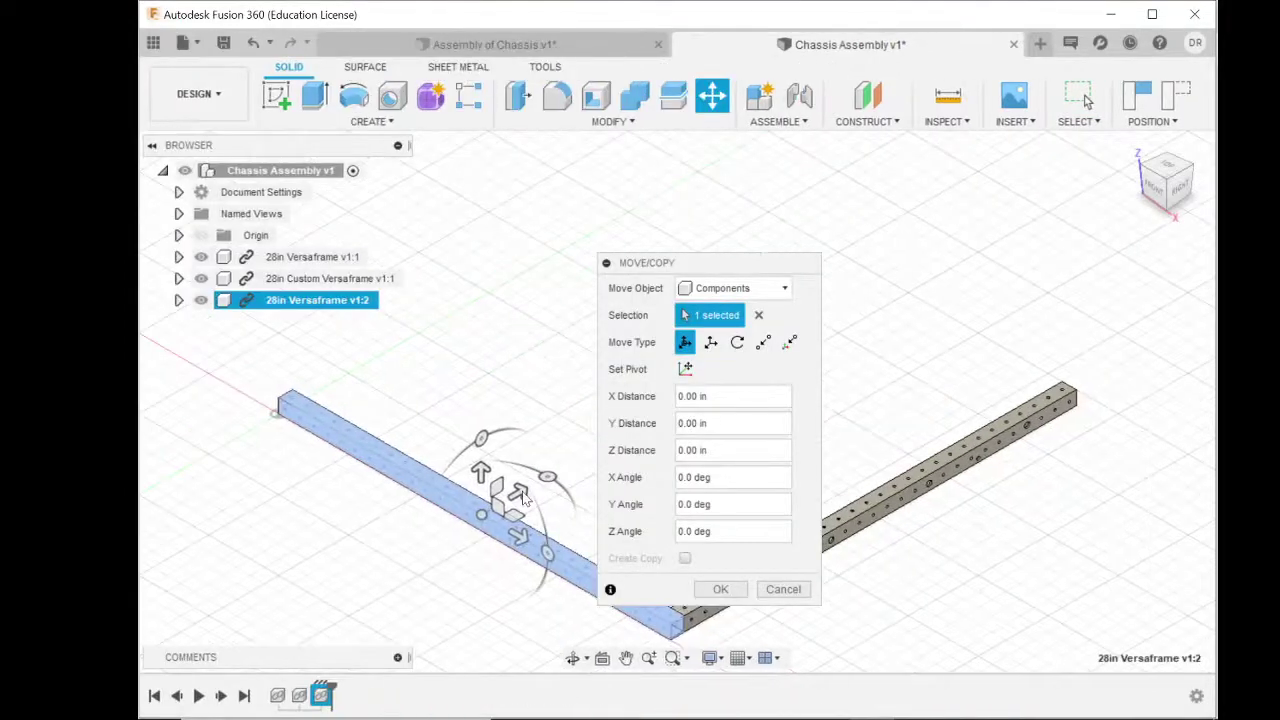
left_click_drag(519, 492, 938, 288)
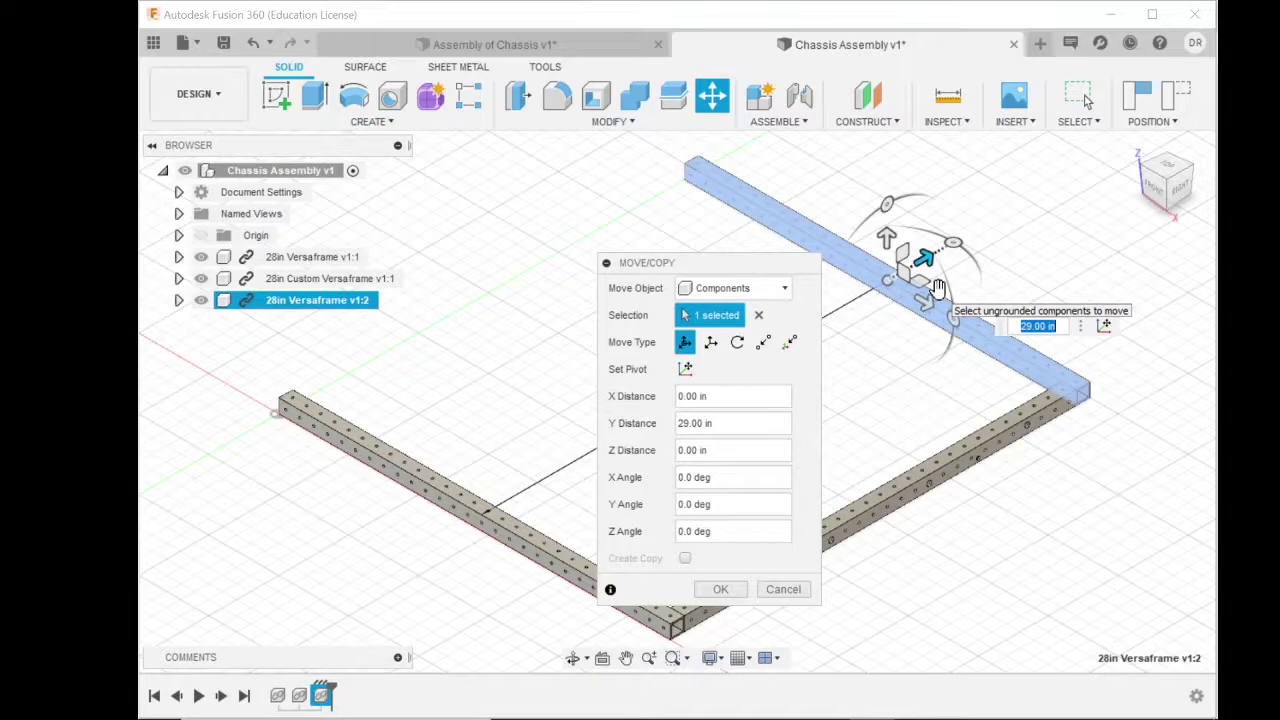
key("Return")
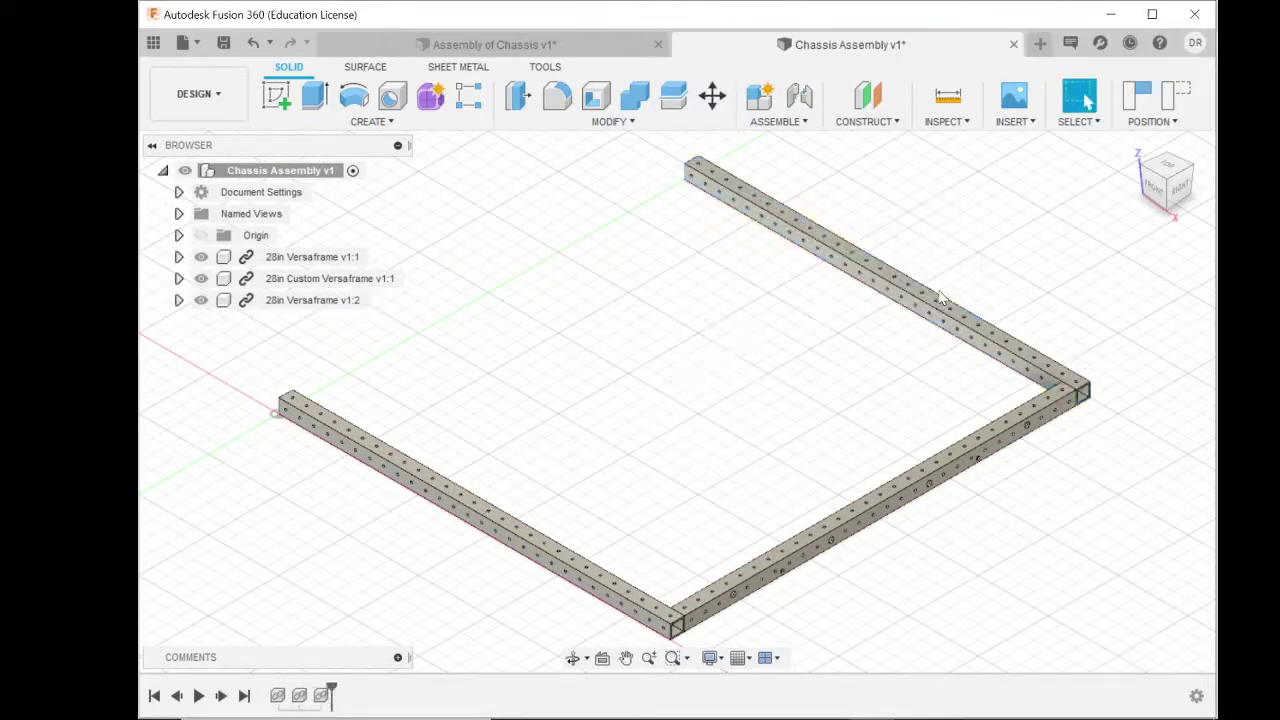
scroll(1110, 455, "up", 5)
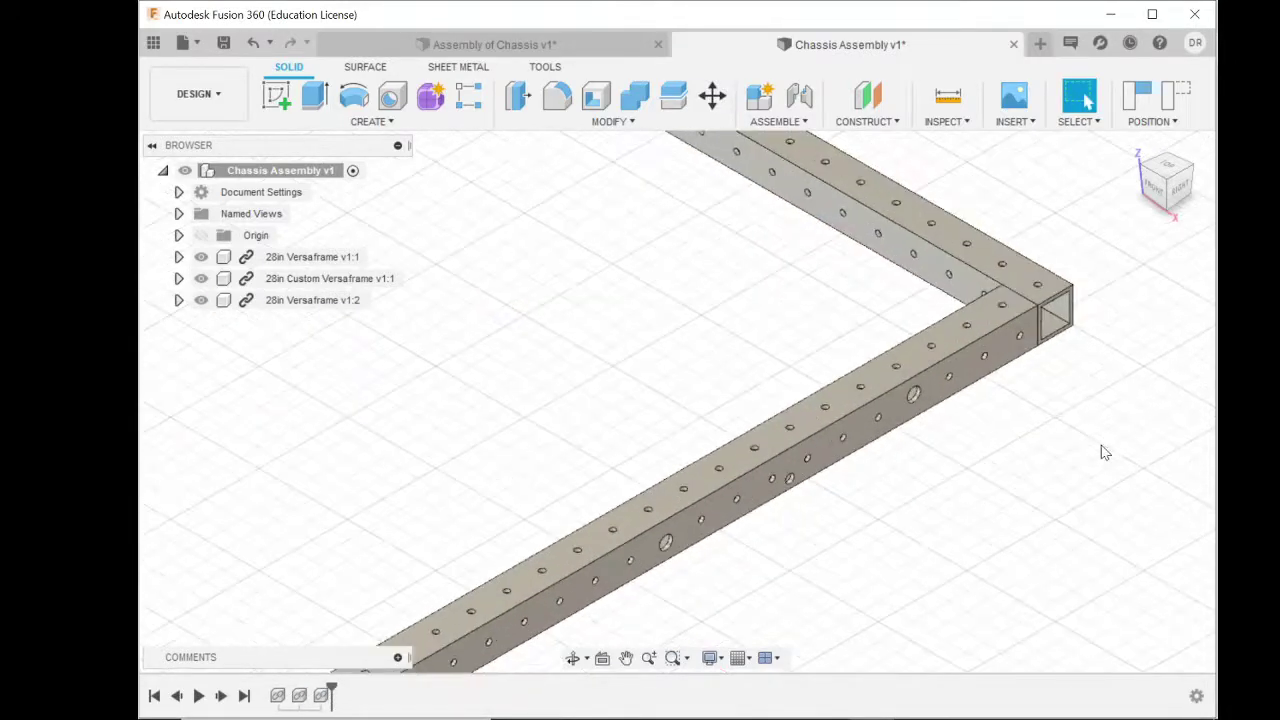
scroll(1105, 453, "down", 5)
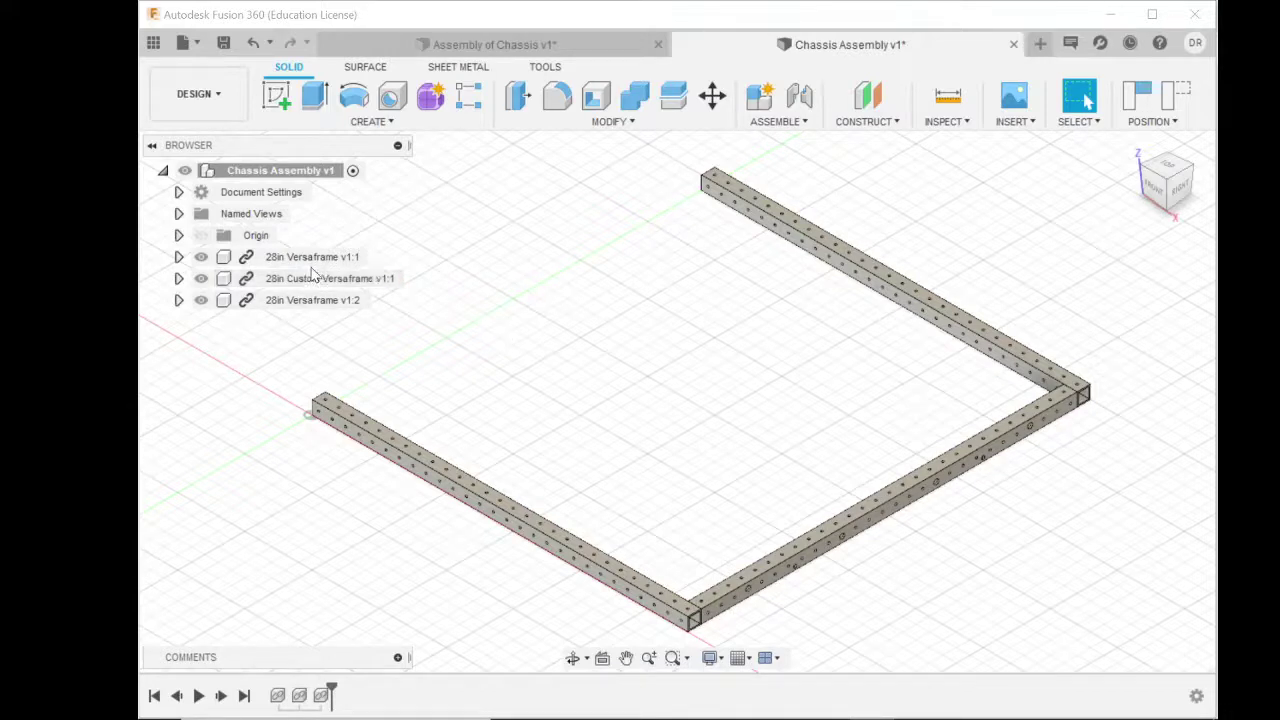
Step: Try to paste a copy of the 28in Custom Versaframe without capturing the moved components' current position
left_click(313, 279)
key("ctrl+v")
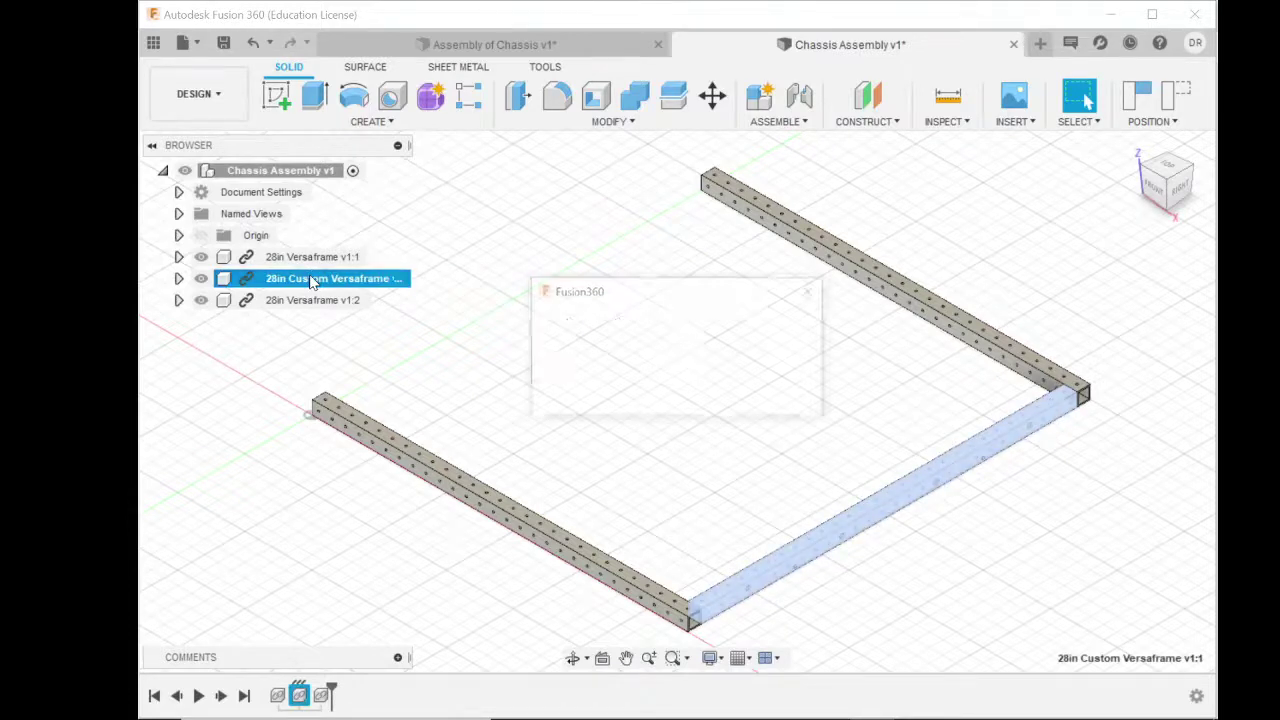
left_click(682, 399)
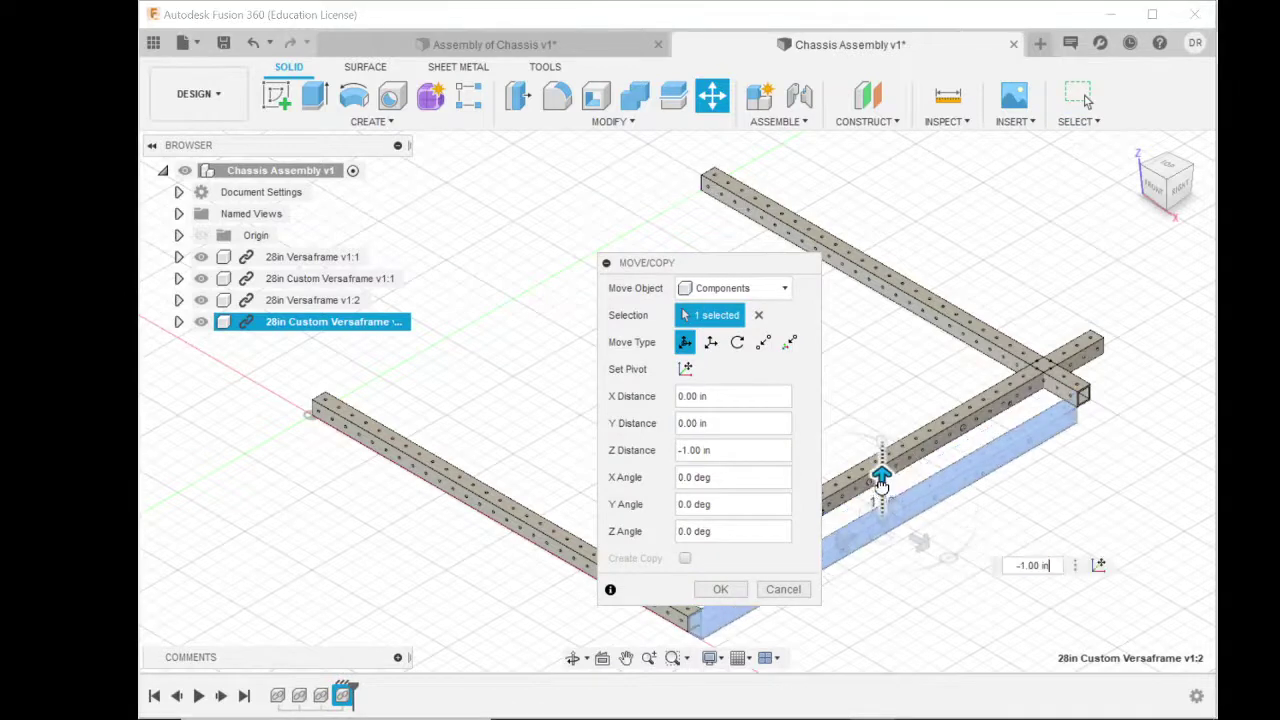
left_click(881, 465)
key("Return")
key("Escape")
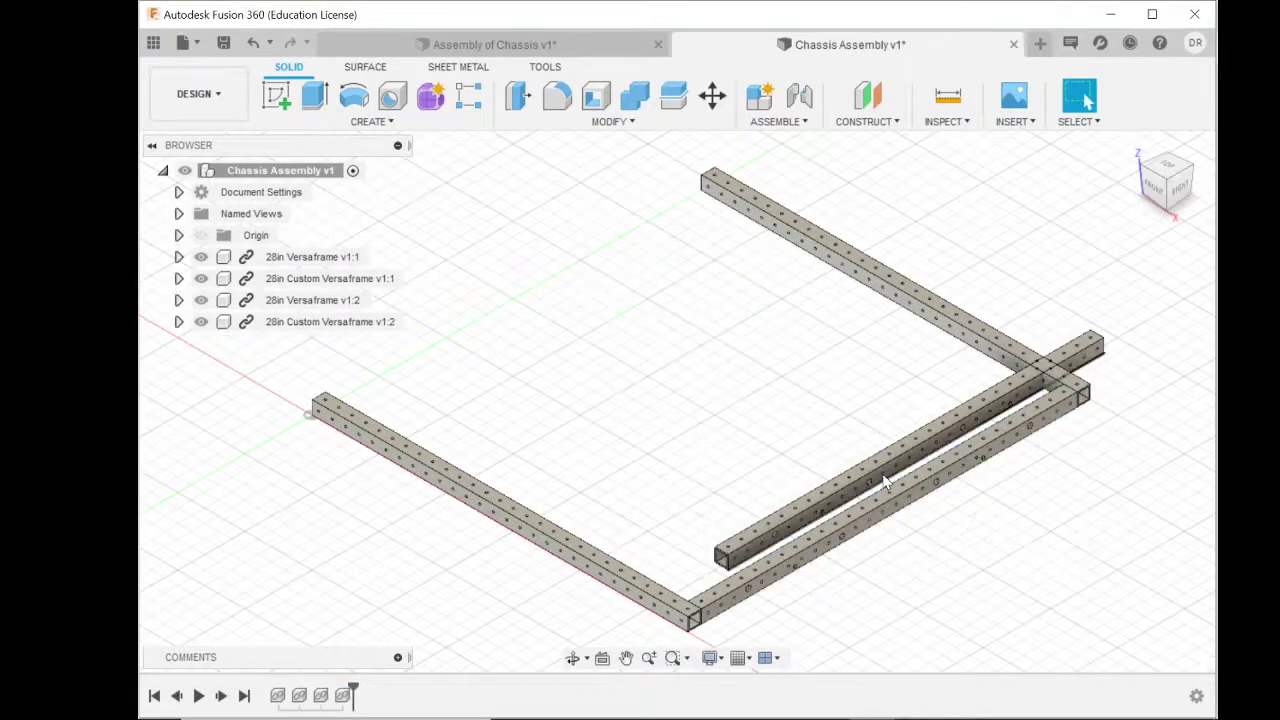
key("ctrl+z")
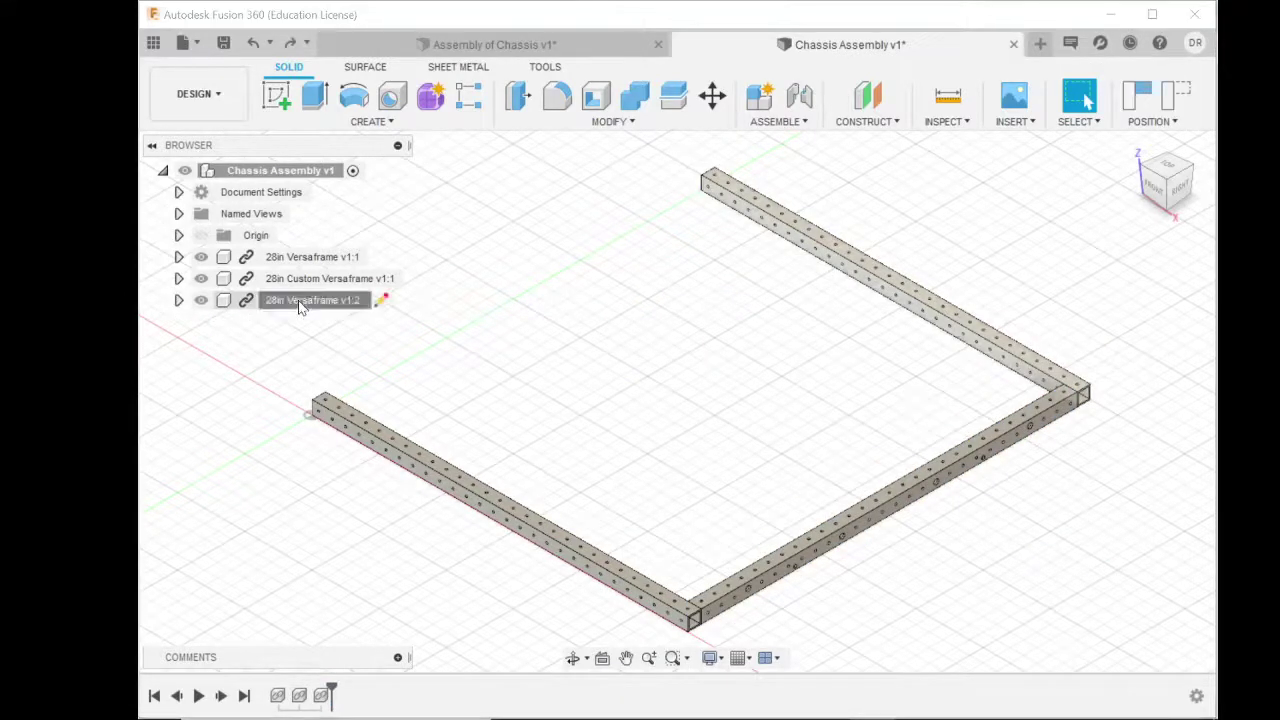
Step: Duplicate the 28in Custom Versaframe, capturing the current position, and move the copy -4.5 in along Y as an inner rail
left_click(305, 299)
left_click(312, 280)
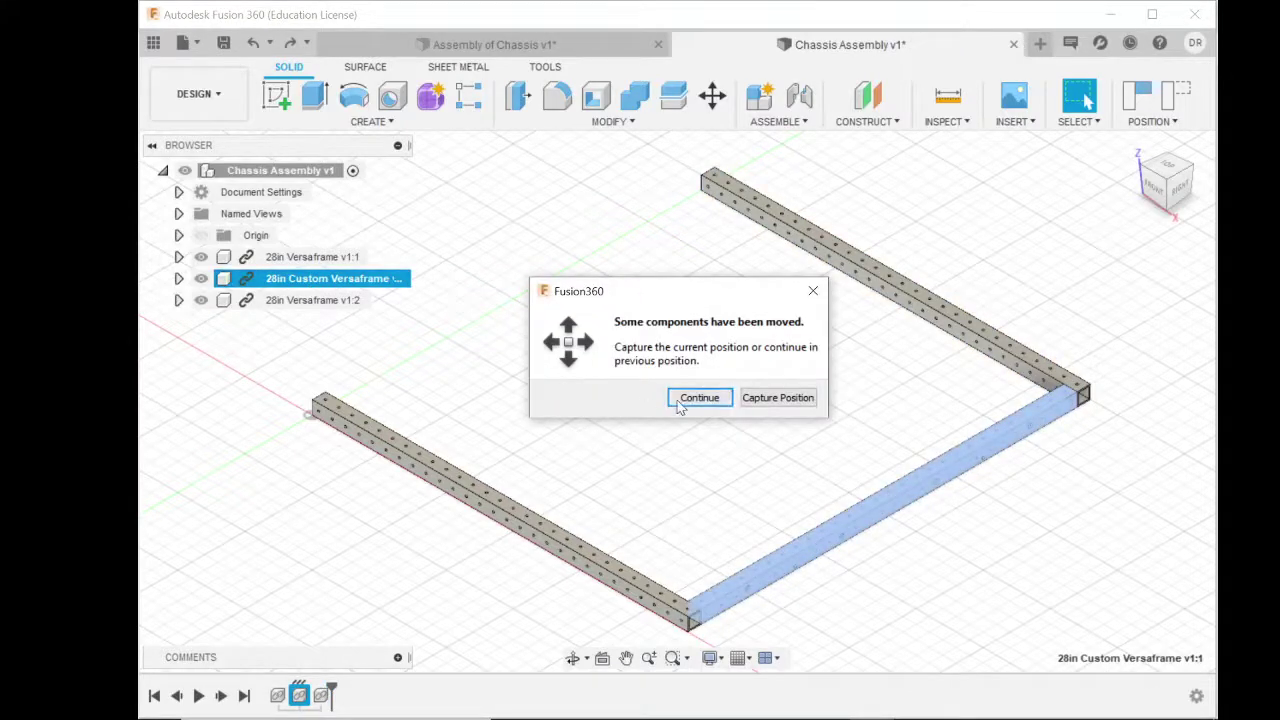
left_click(760, 398)
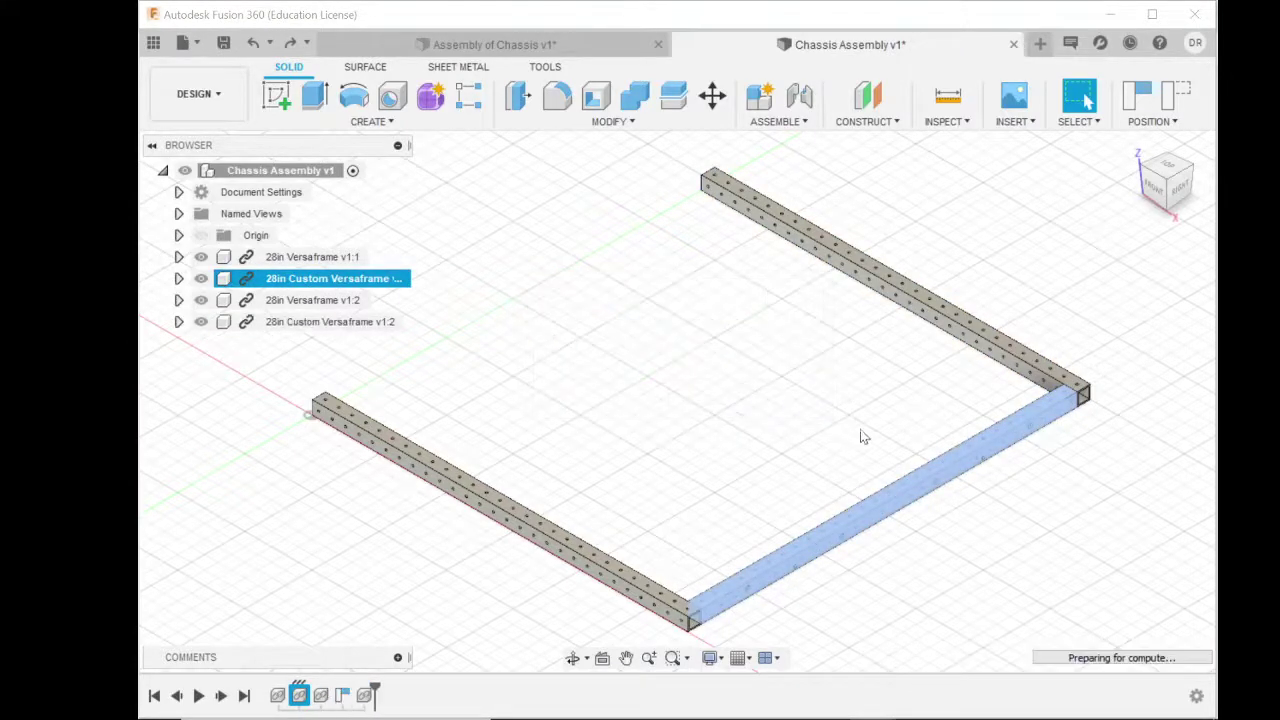
key("m")
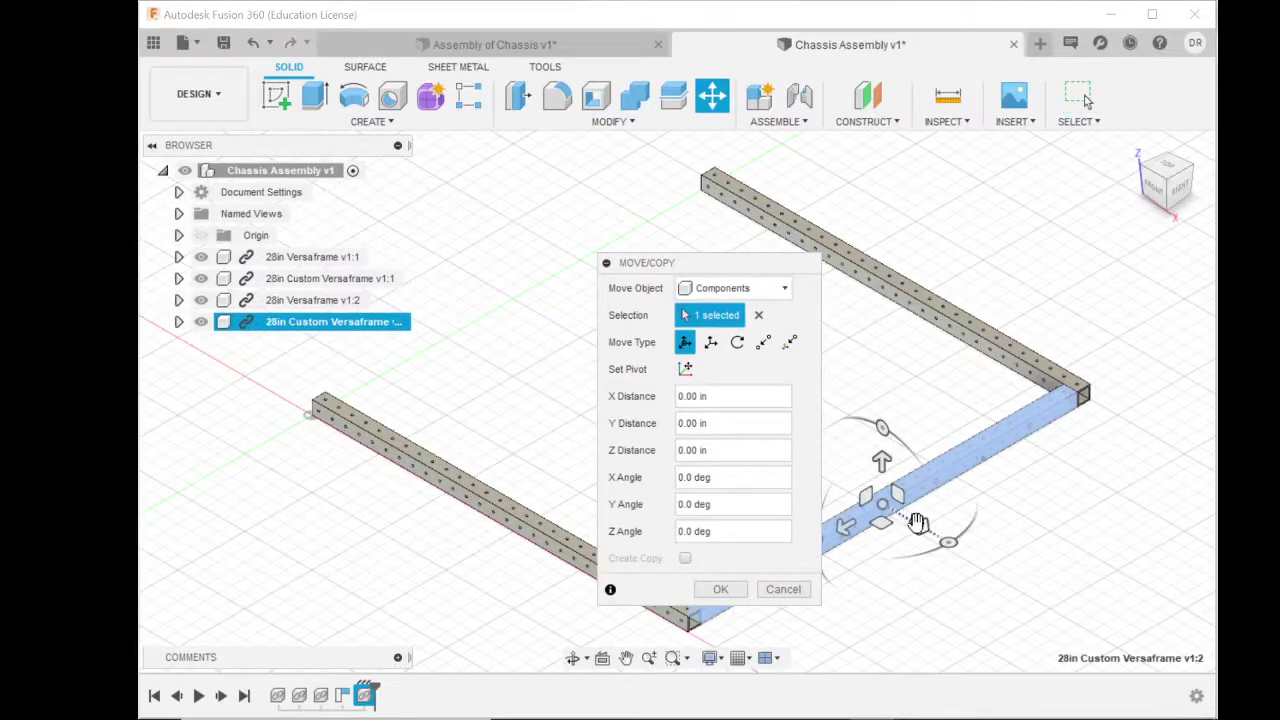
mouse_move(918, 524)
left_mouse_down()
mouse_move(897, 516)
mouse_move(935, 520)
left_mouse_up()
key("BackSpace")
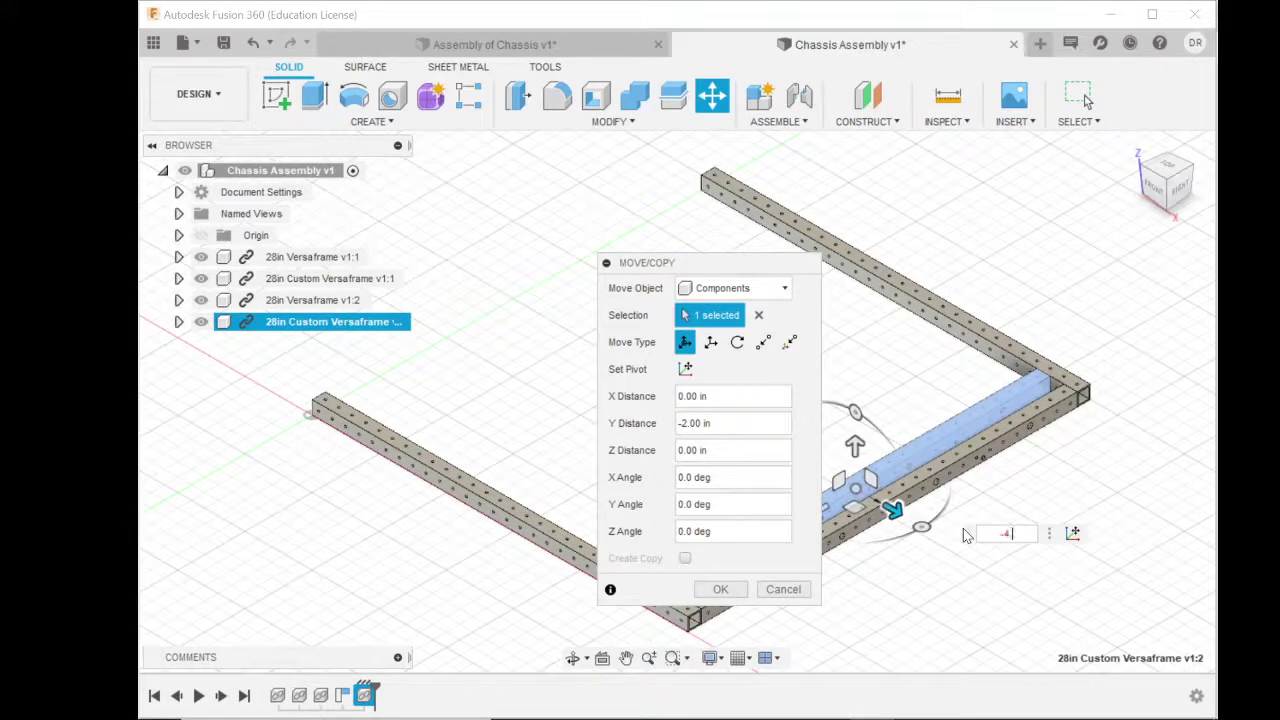
type("-4.5")
key("Return")
key("Return")
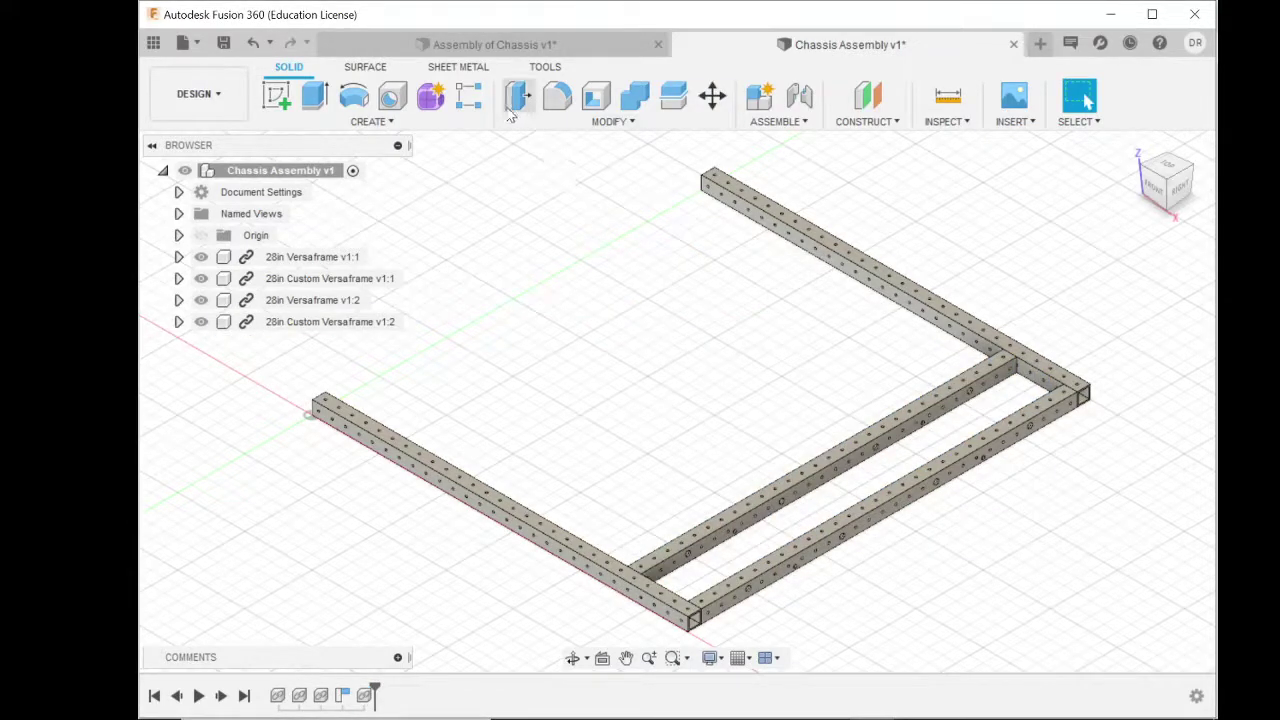
Step: Duplicate the outer 28in Custom Versaframe and move the copy -27 in along Y to close the frame's open side
left_click(365, 300)
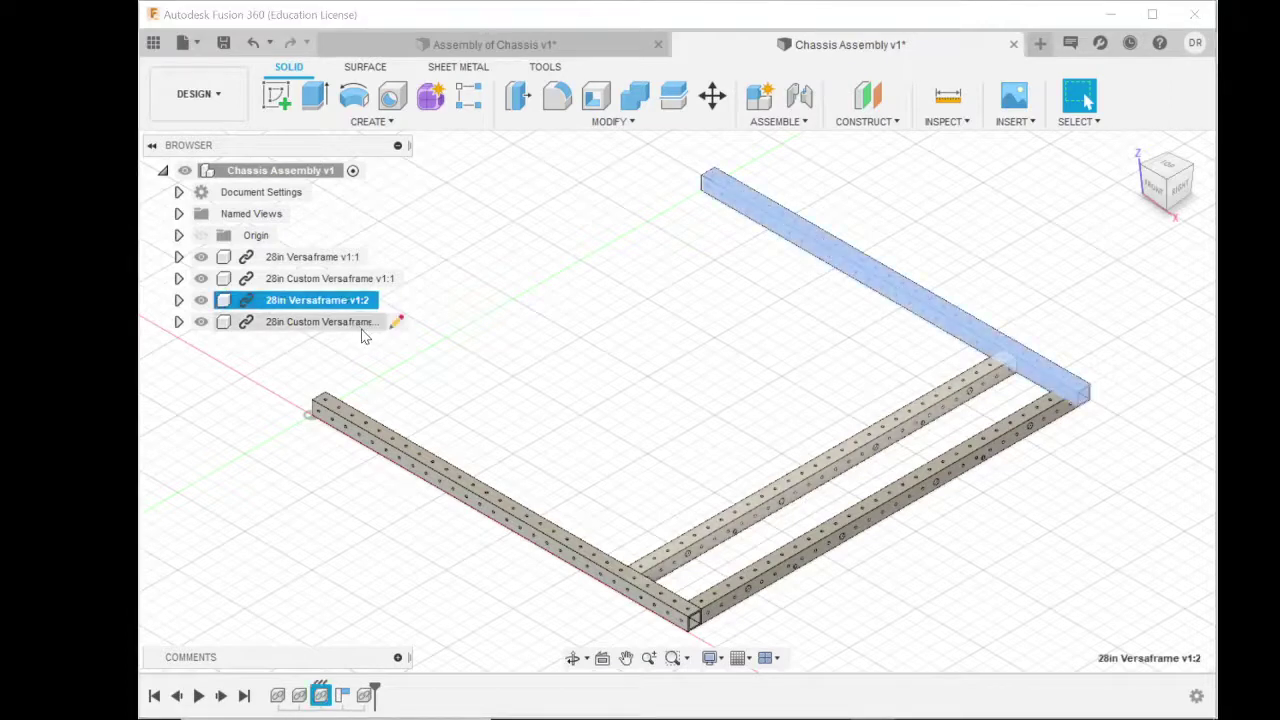
left_click(360, 321)
left_click(347, 282)
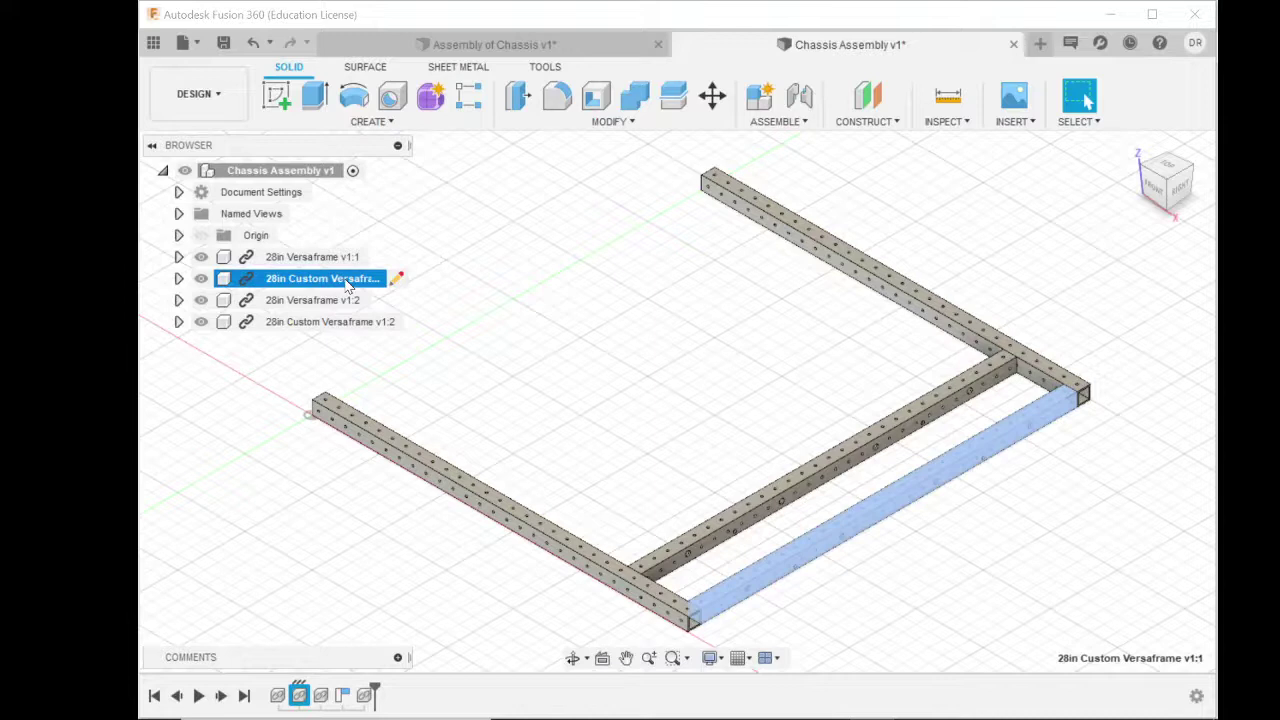
key("ctrl+v")
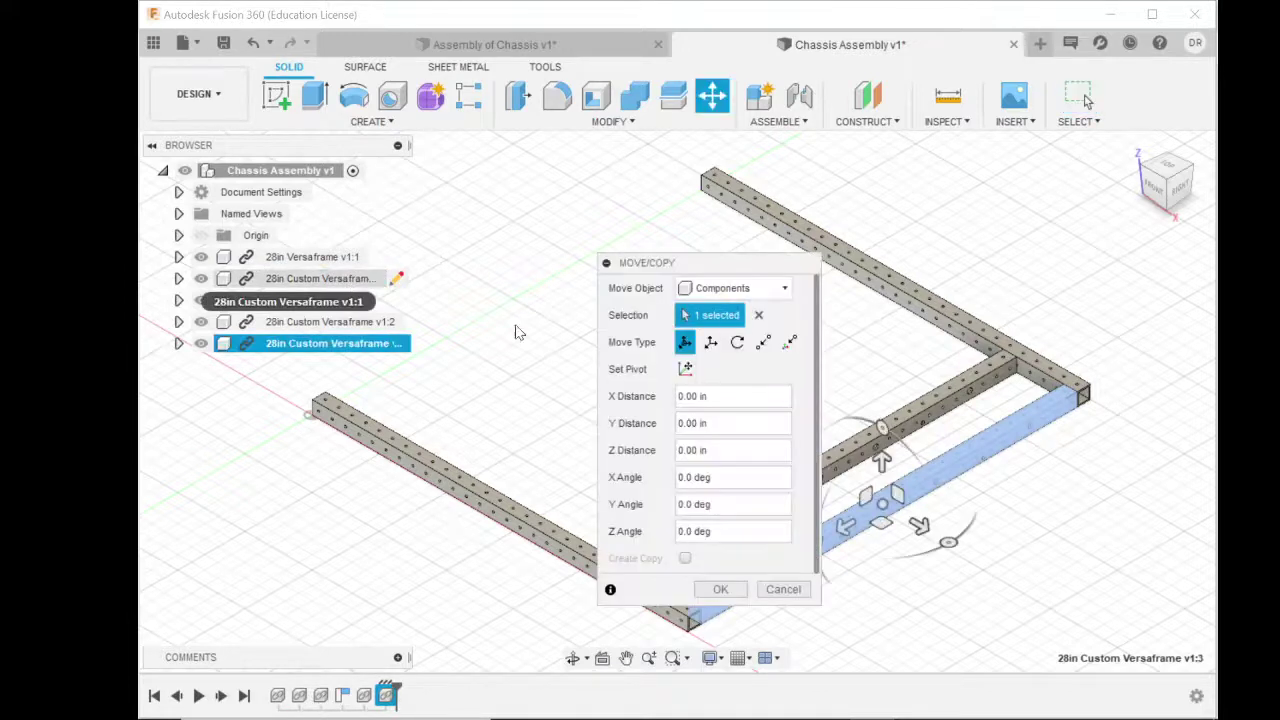
left_click_drag(919, 526, 586, 306)
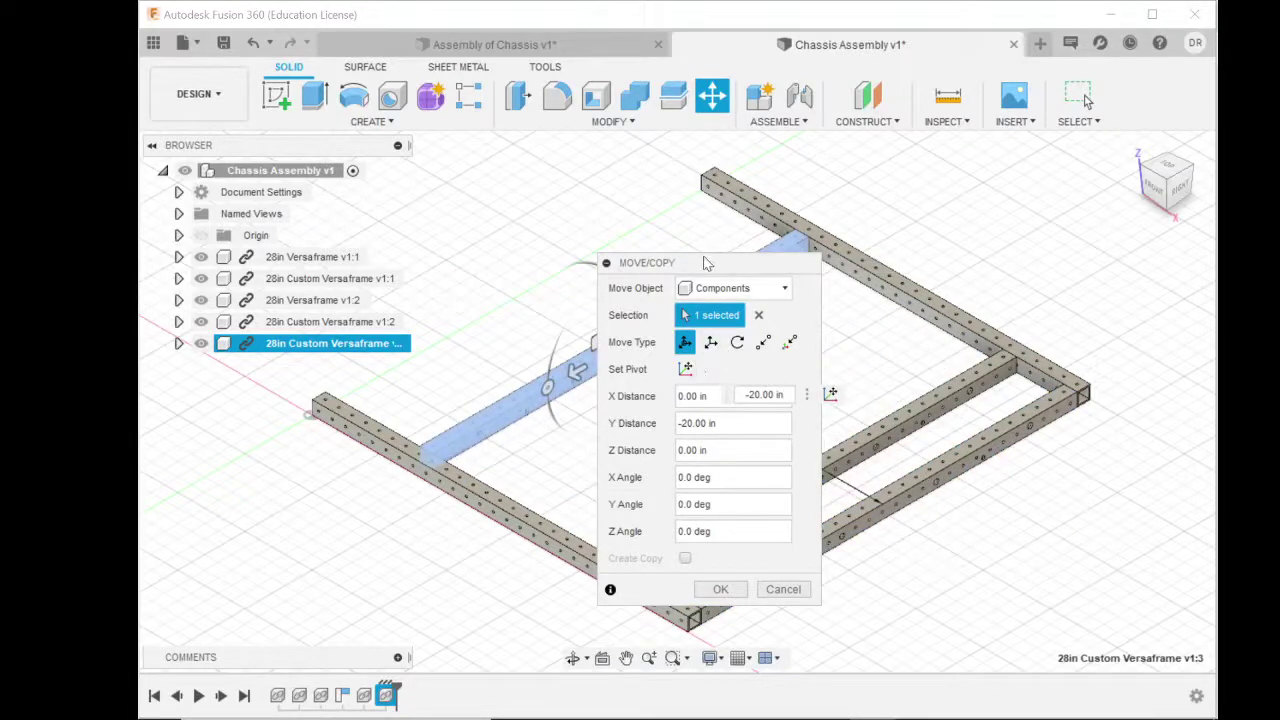
left_click_drag(706, 263, 1013, 270)
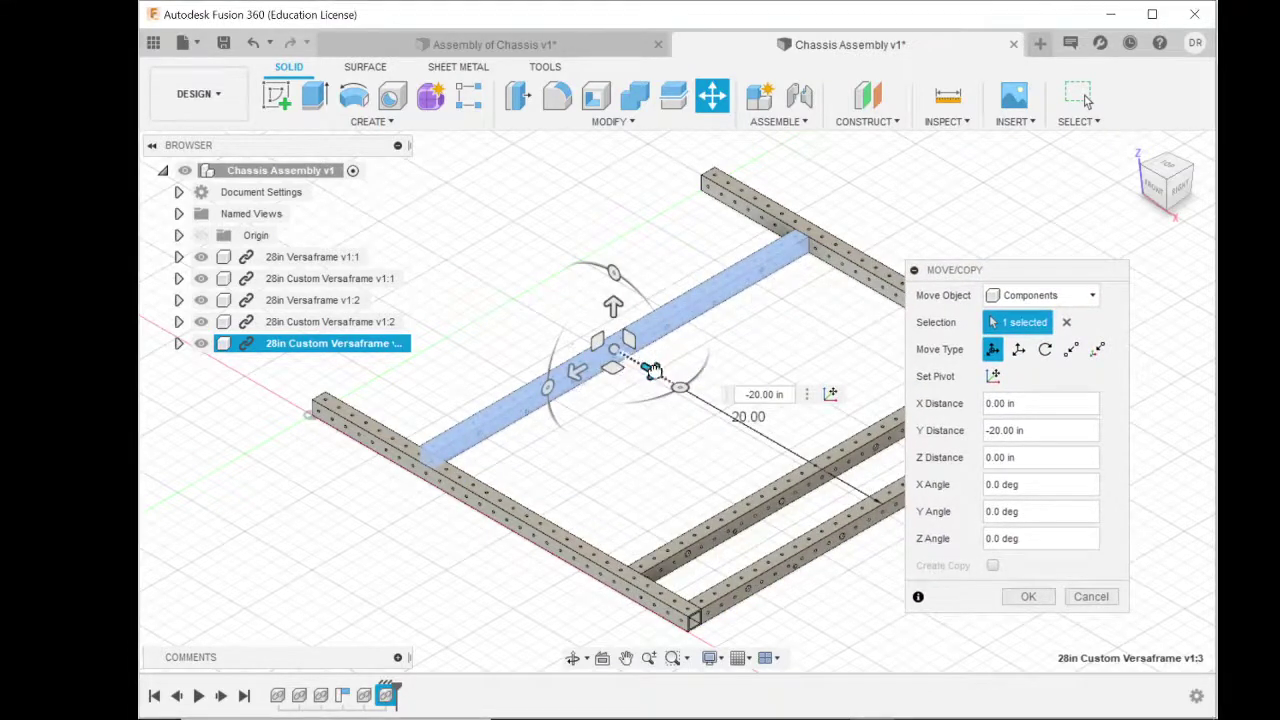
left_click_drag(651, 371, 571, 291)
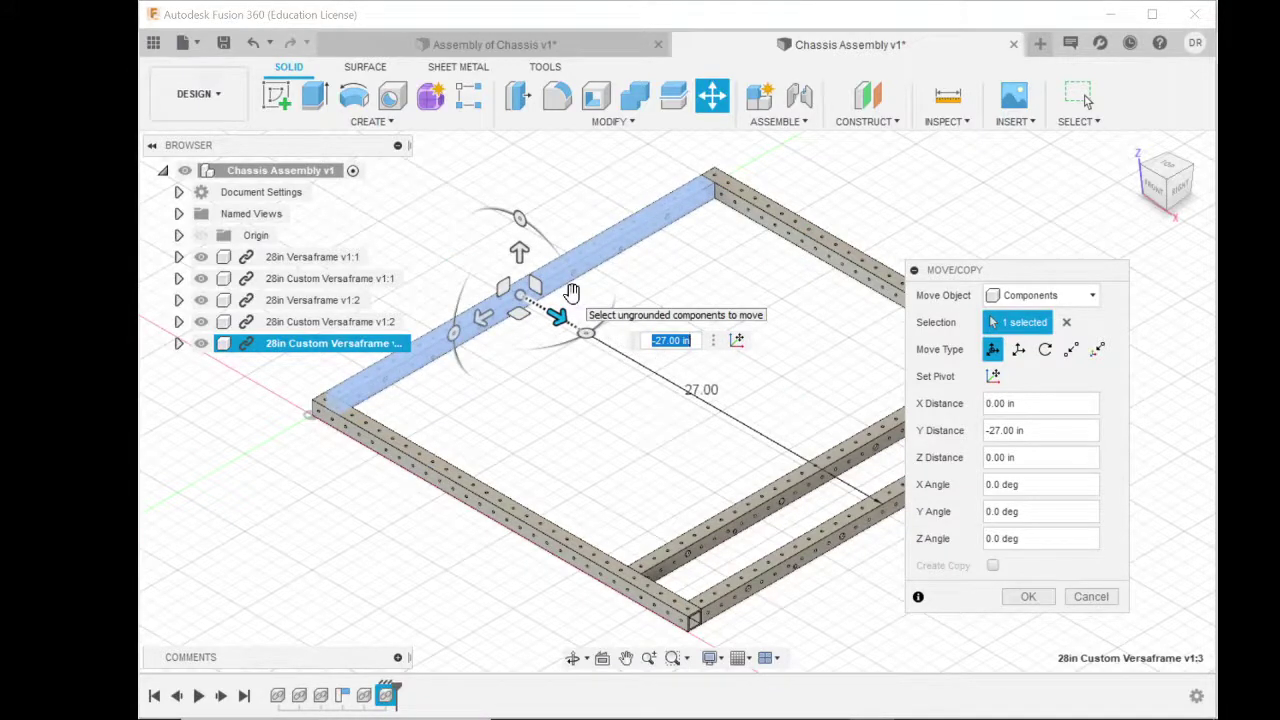
key("Return")
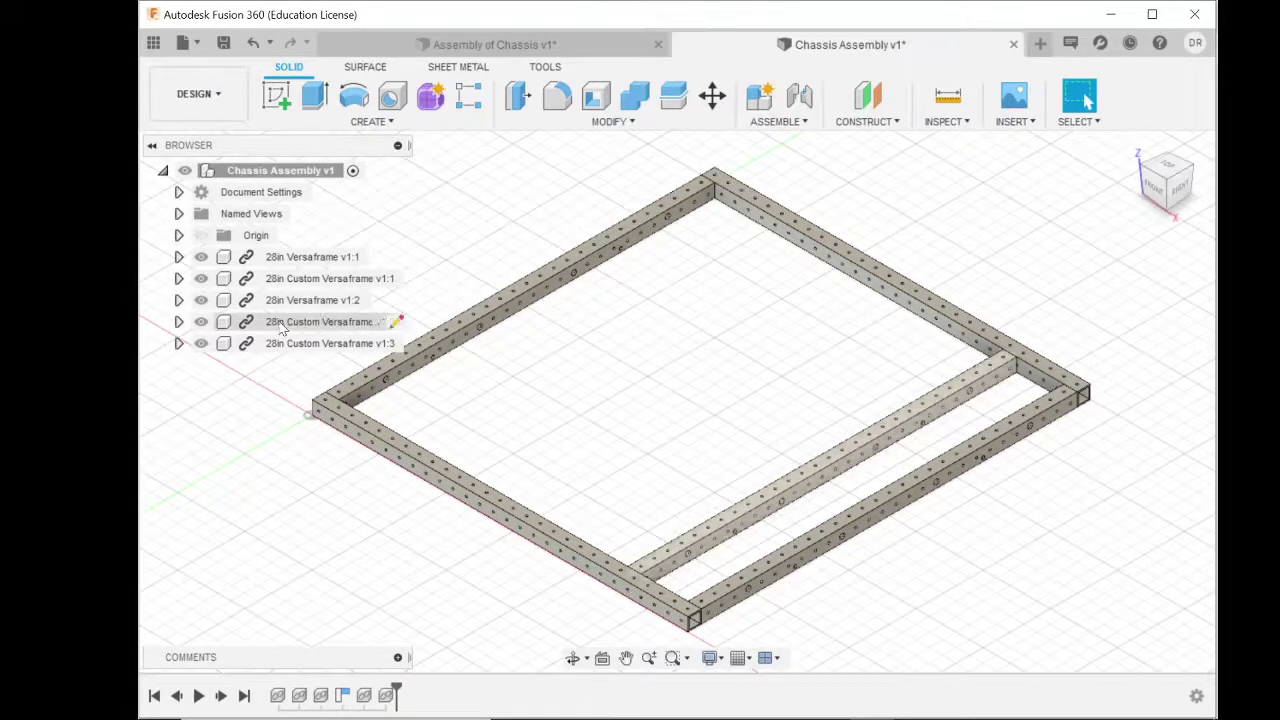
Step: Duplicate the custom Versaframe on the newly closed side and move the copy inward along Y, matching the opposite inner rail's spacing
left_click(308, 344)
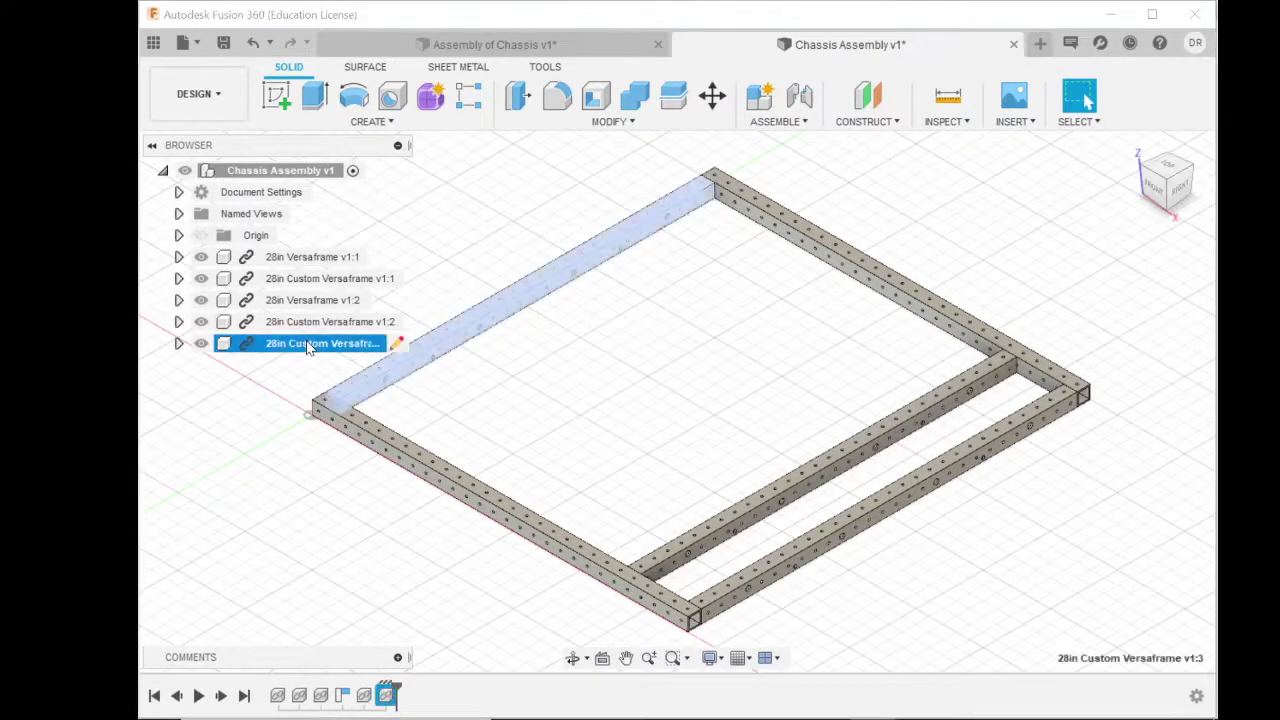
key("ctrl+c")
key("ctrl+v")
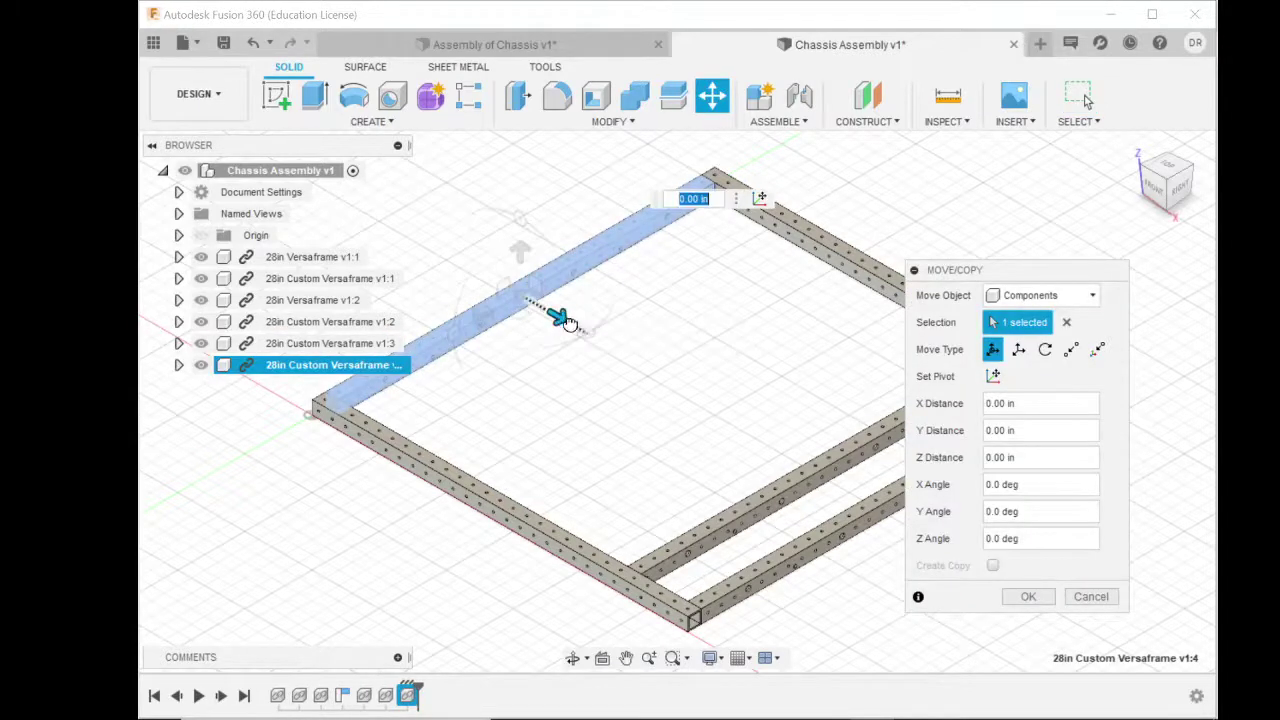
left_click_drag(563, 320, 585, 332)
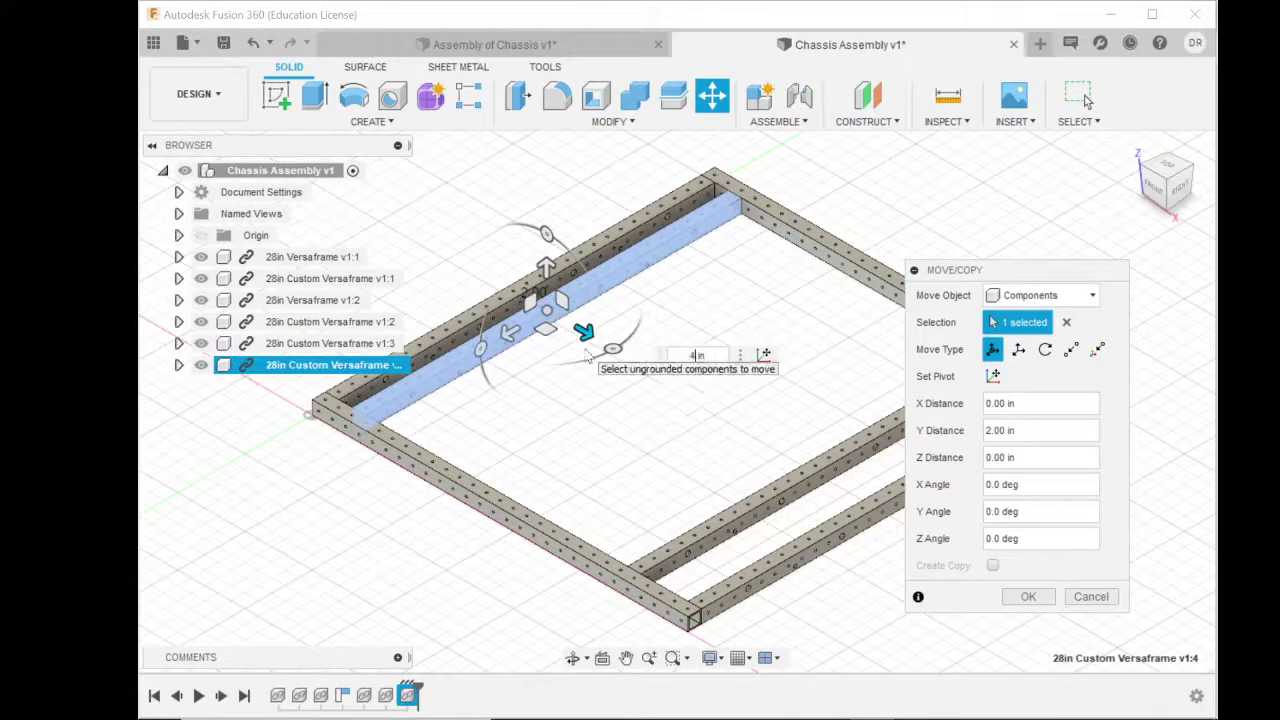
key("Return")
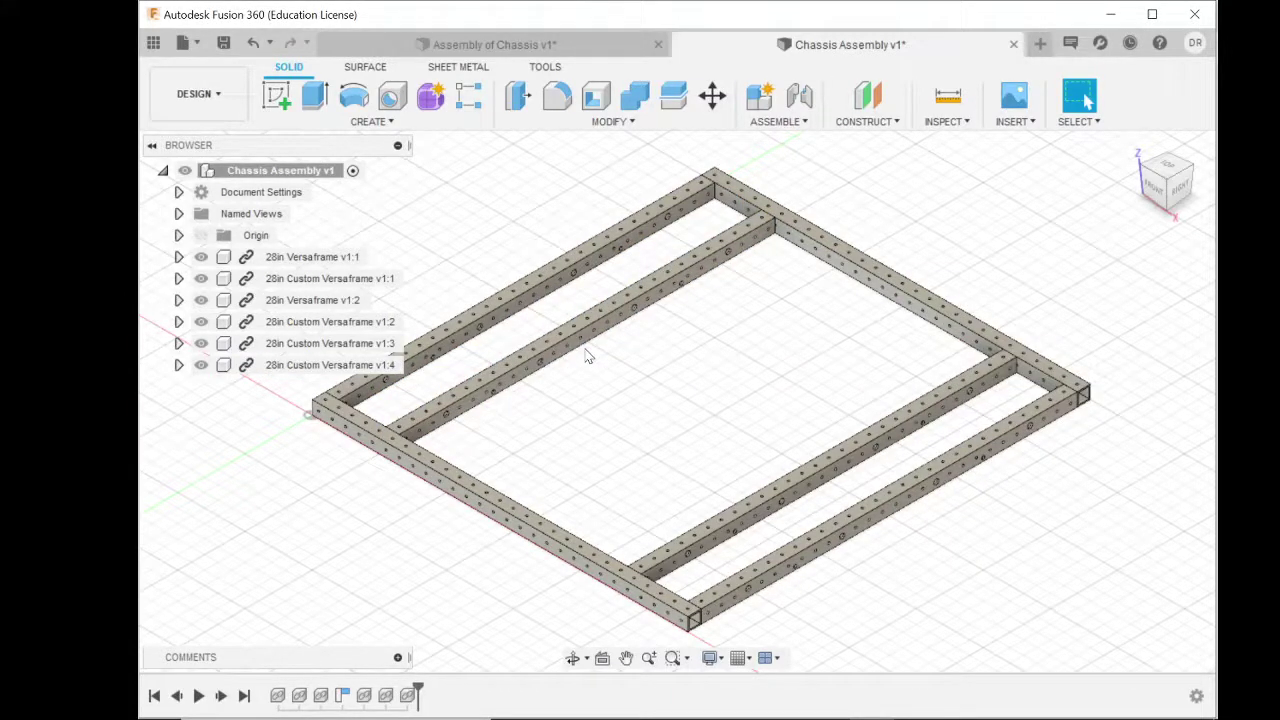
Step: Join all six Versaframe tubes in one rigid group, and test it by shifting the frame and reverting its position
left_click(785, 130)
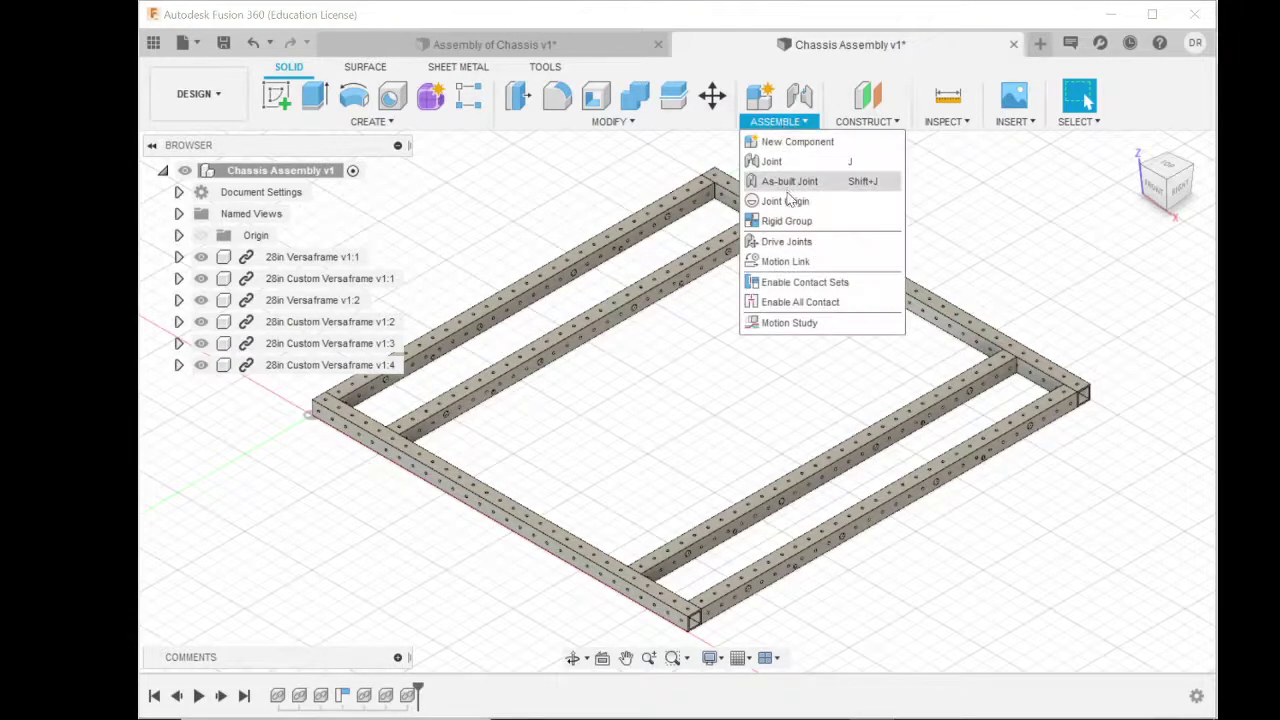
left_click(788, 224)
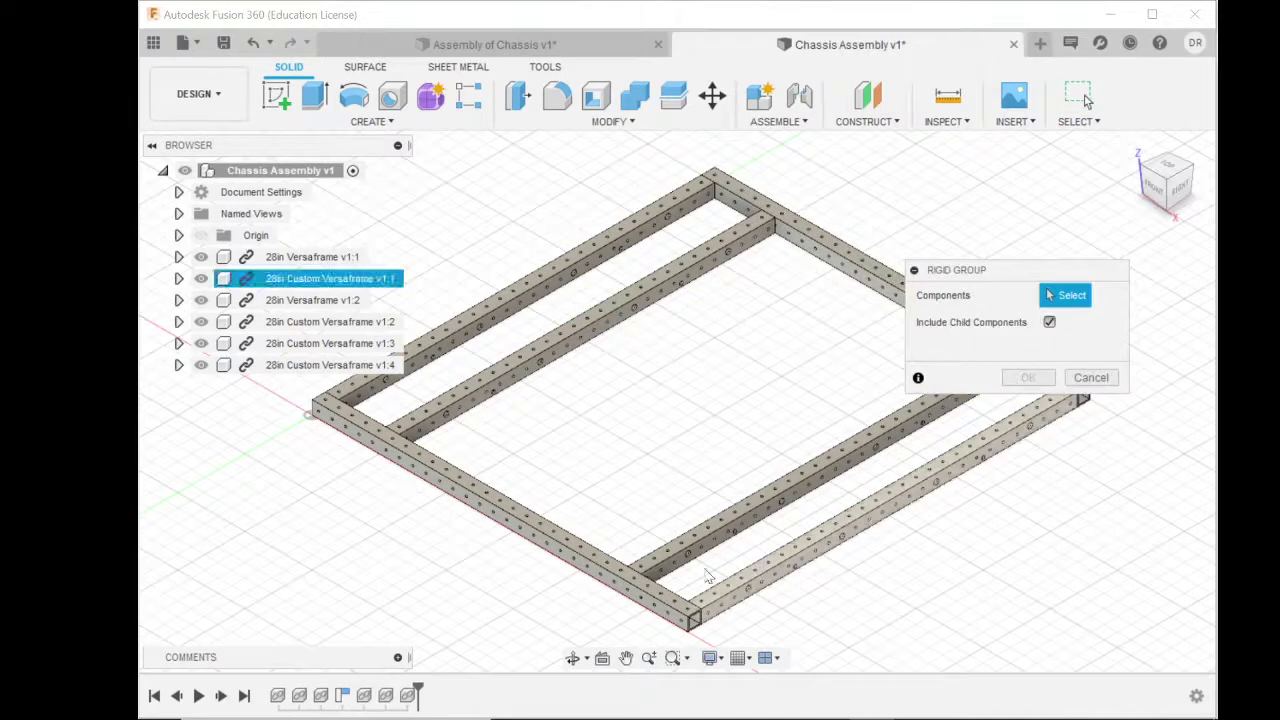
left_click(279, 258)
left_click(280, 279)
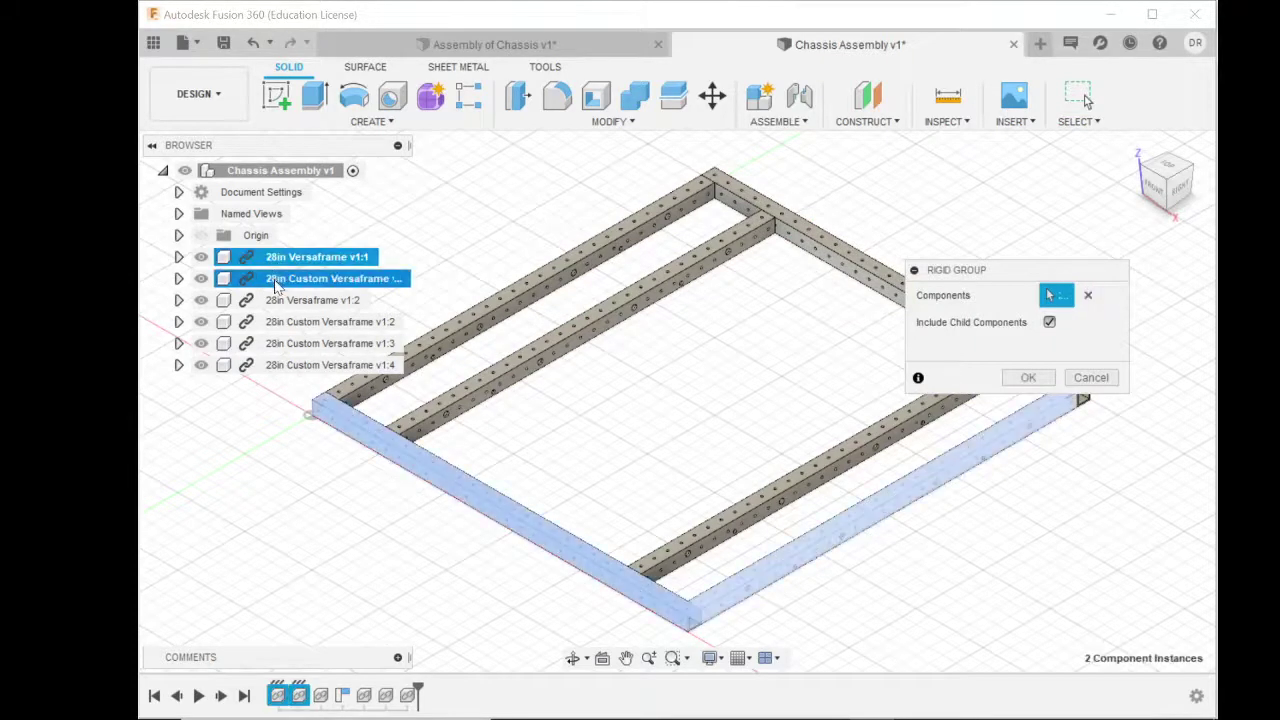
left_click(281, 301)
left_click(298, 322)
left_click(305, 343)
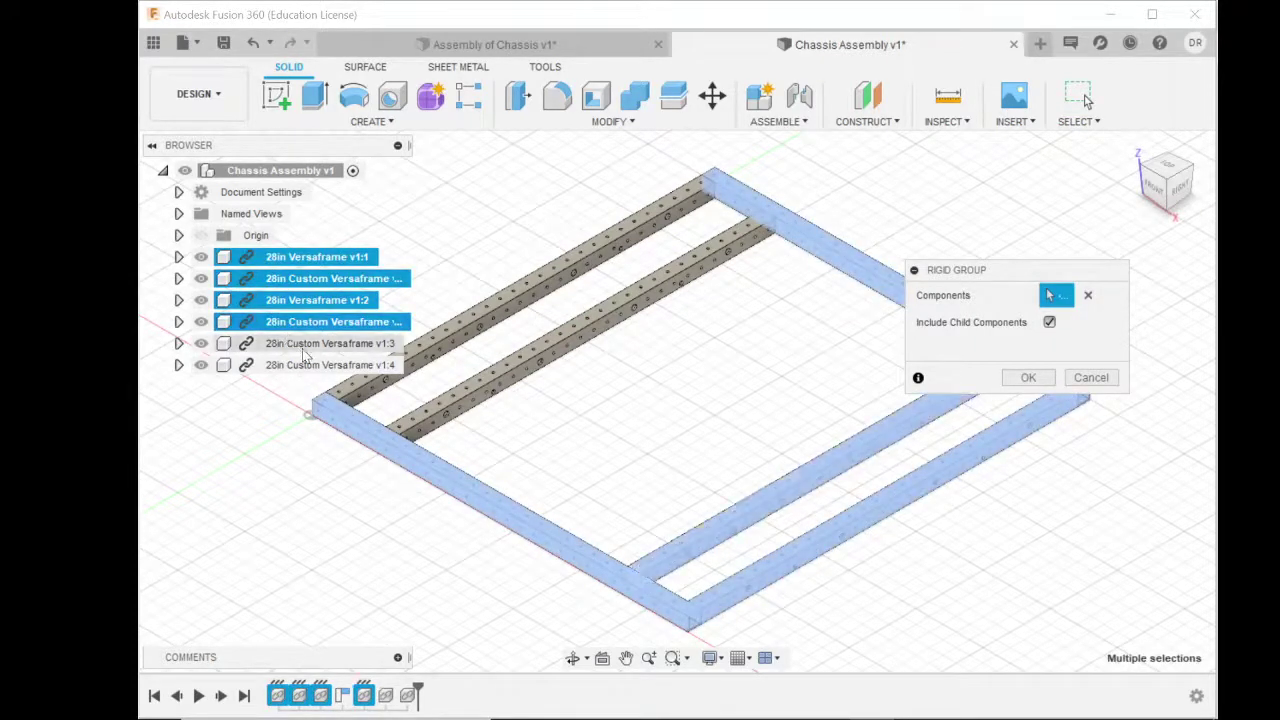
left_click(318, 366)
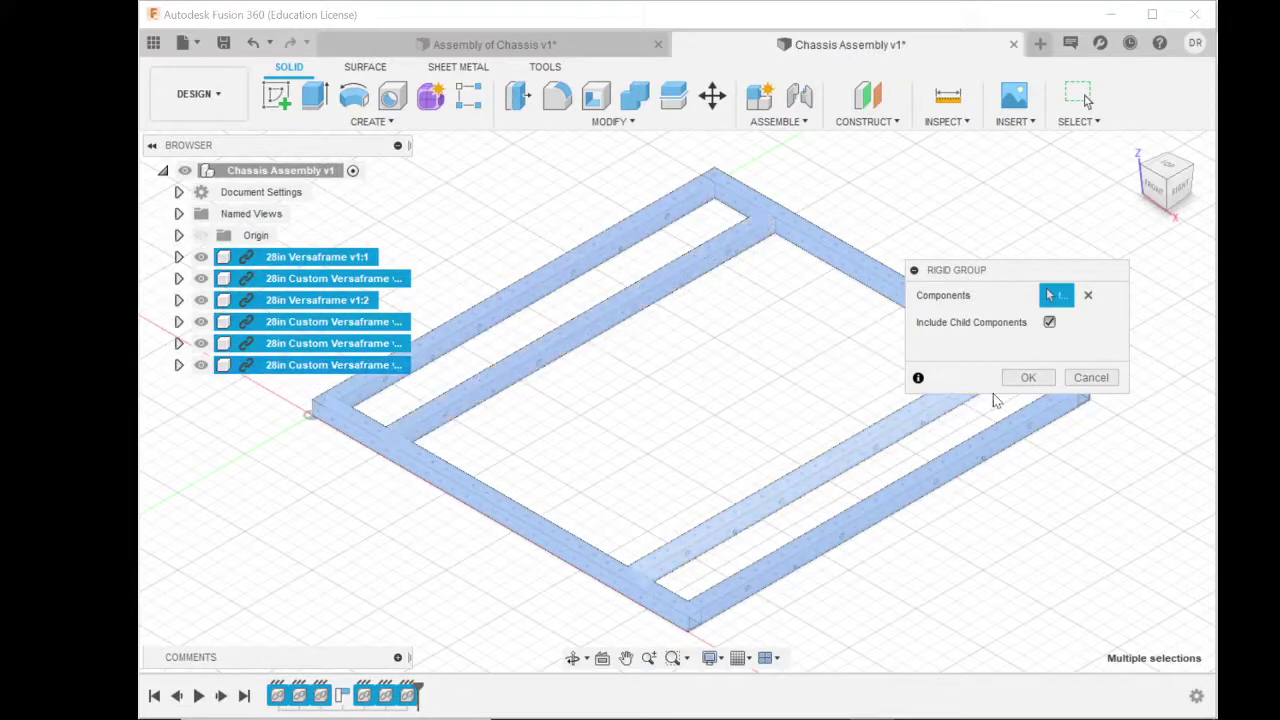
left_click(1023, 385)
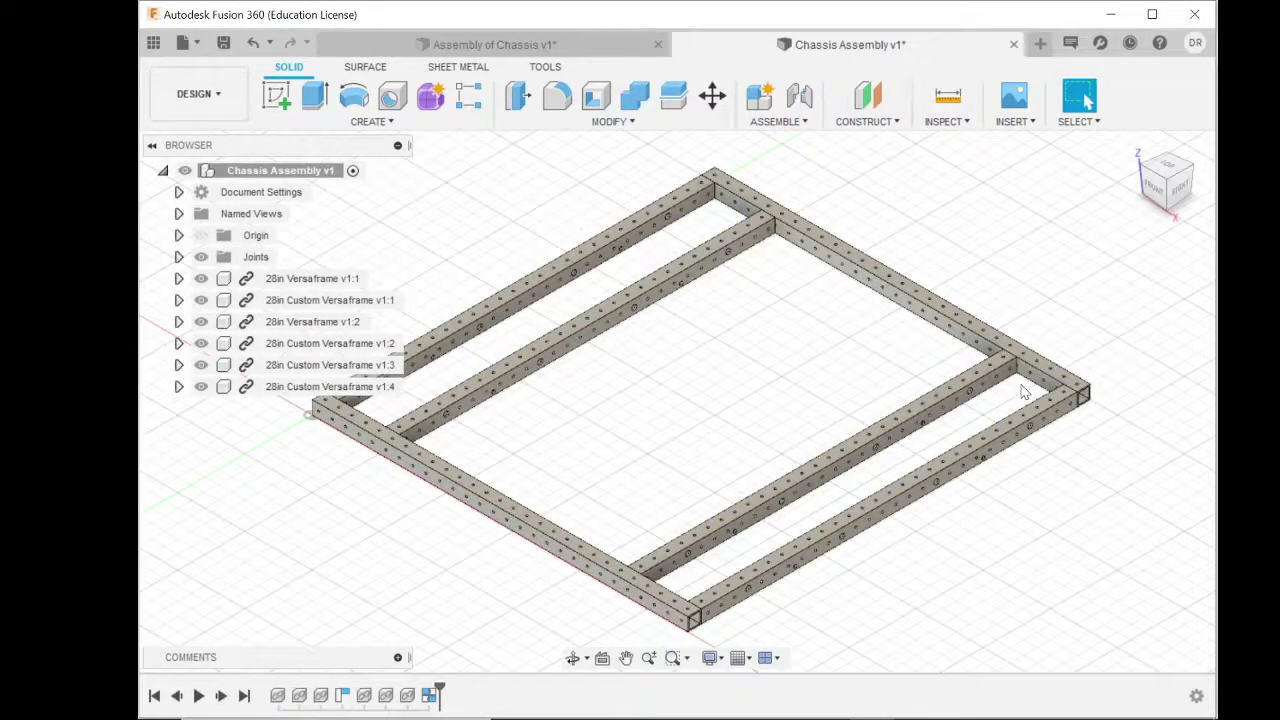
left_click_drag(914, 503, 895, 407)
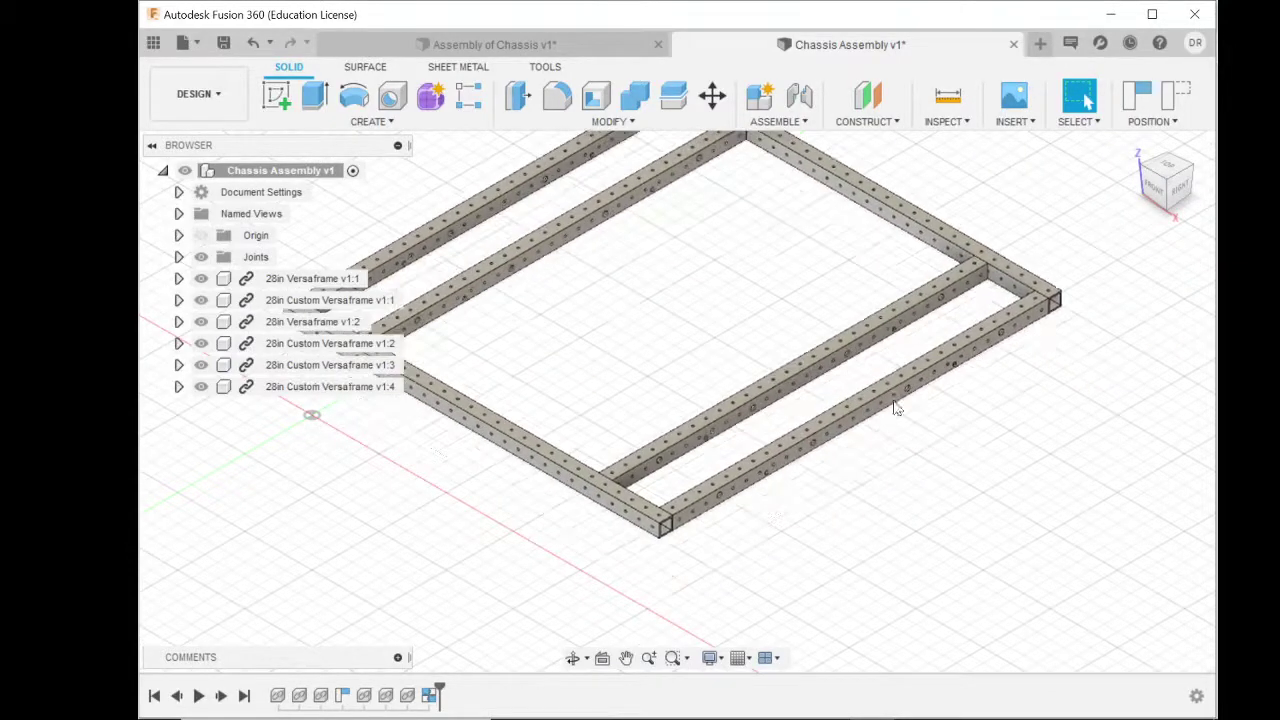
left_click(1177, 103)
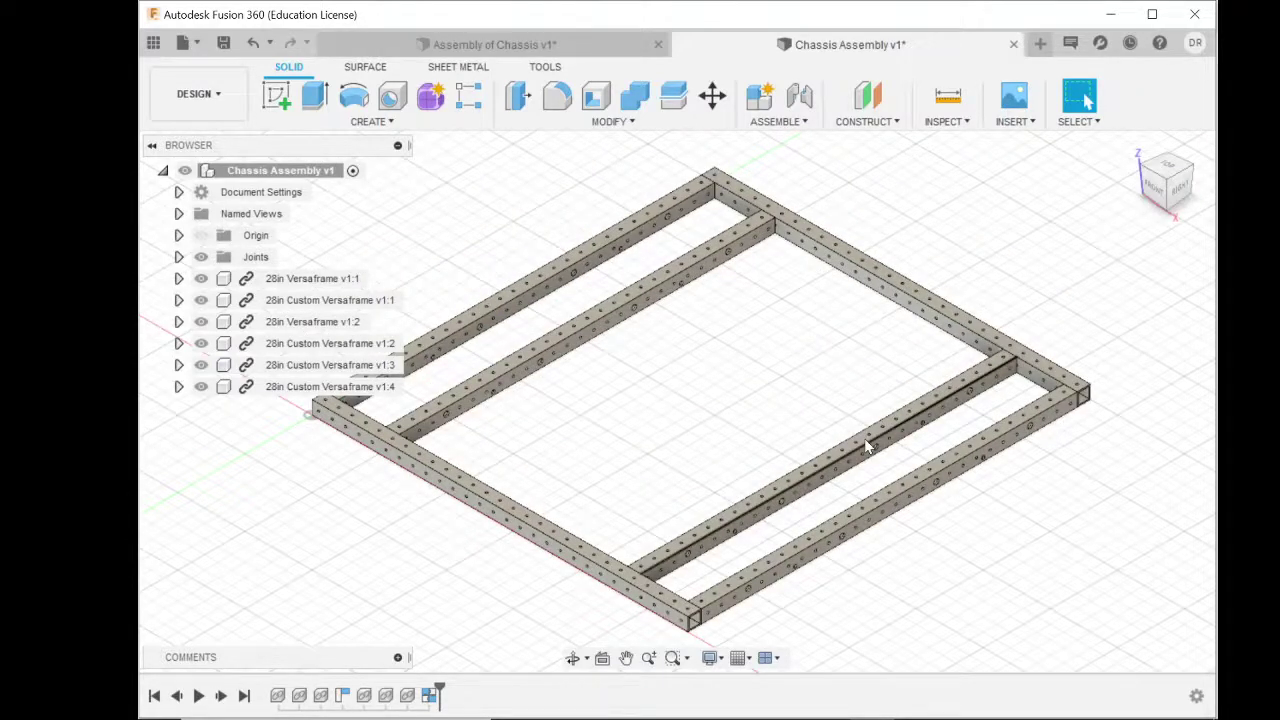
mouse_move(826, 715)
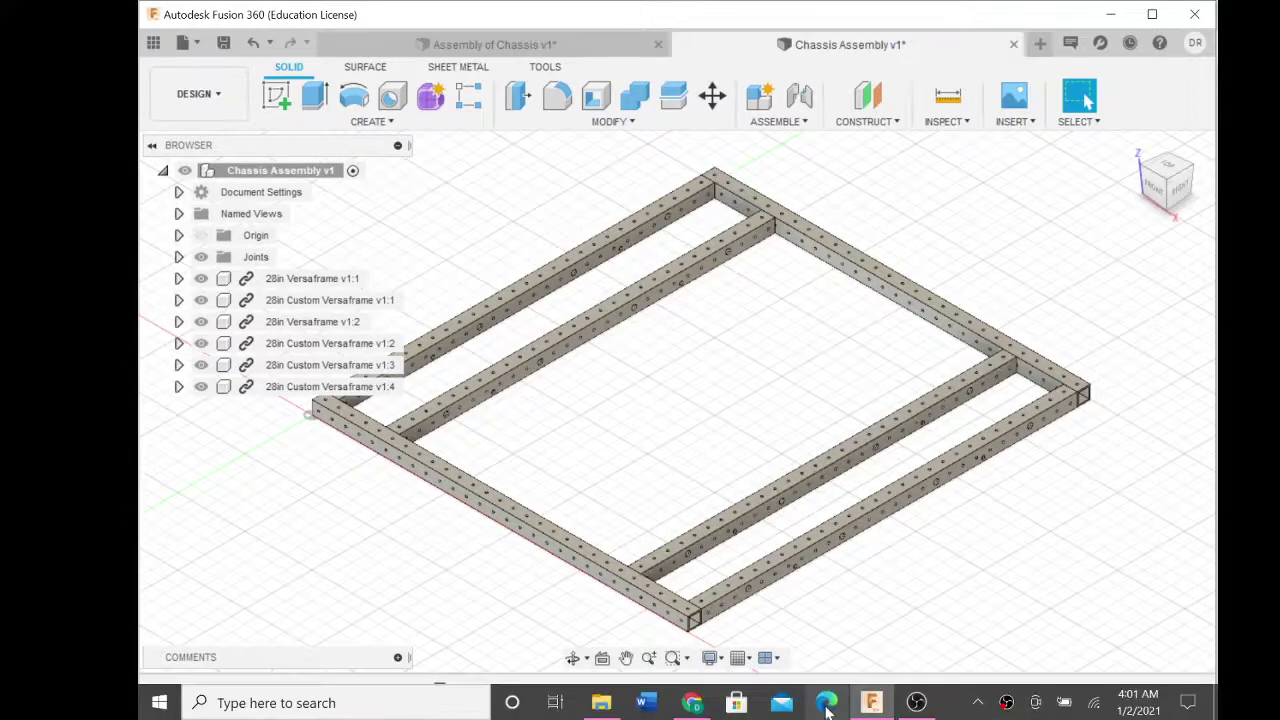
left_click(911, 712)
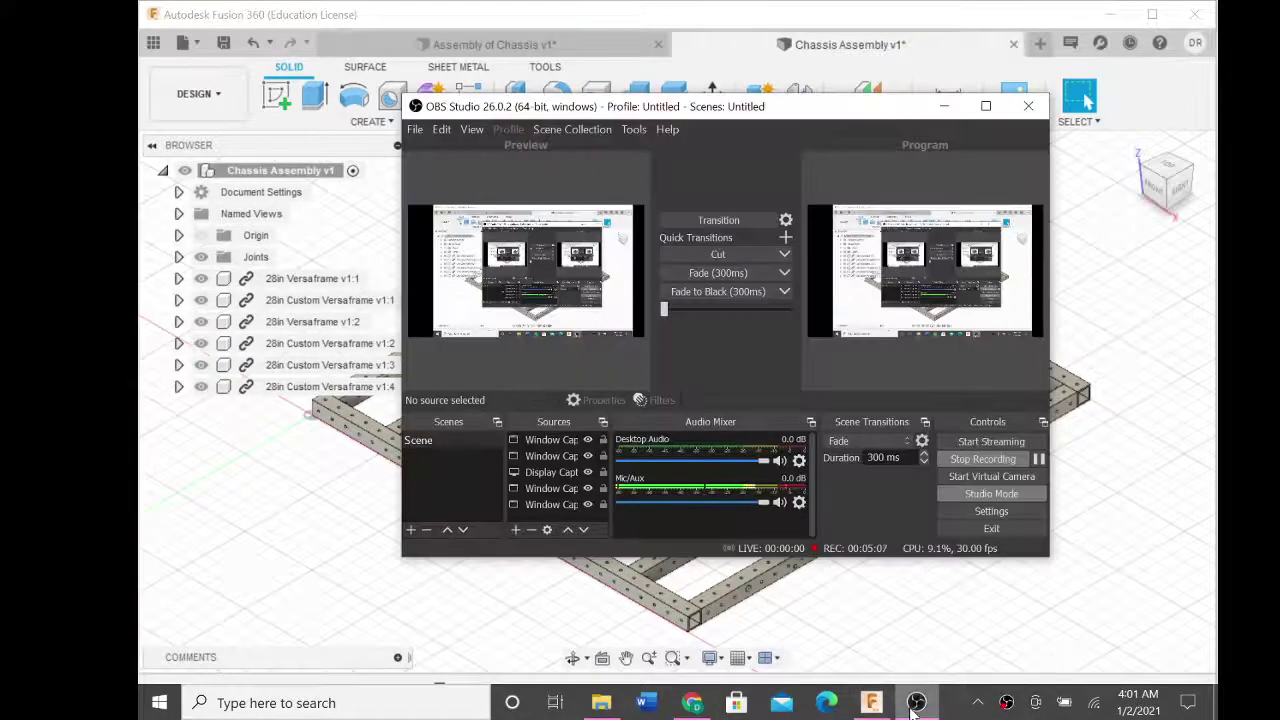